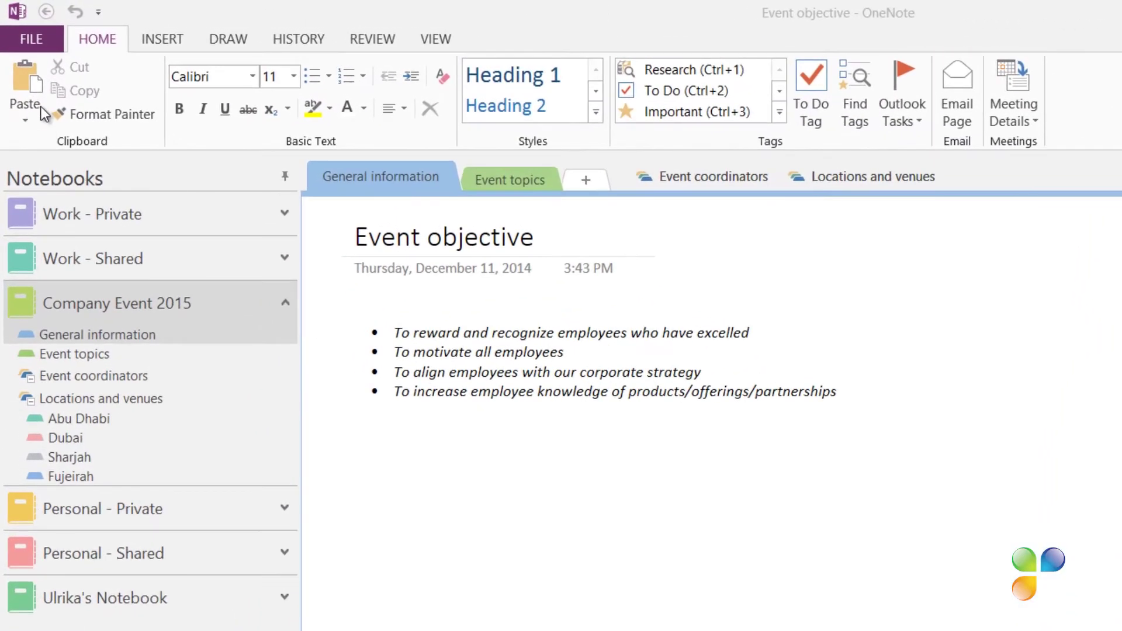
- From the File backstage, bring up the New notebook page for choosing a storage location
{"action": "left_click", "coordinate": [26, 47]}
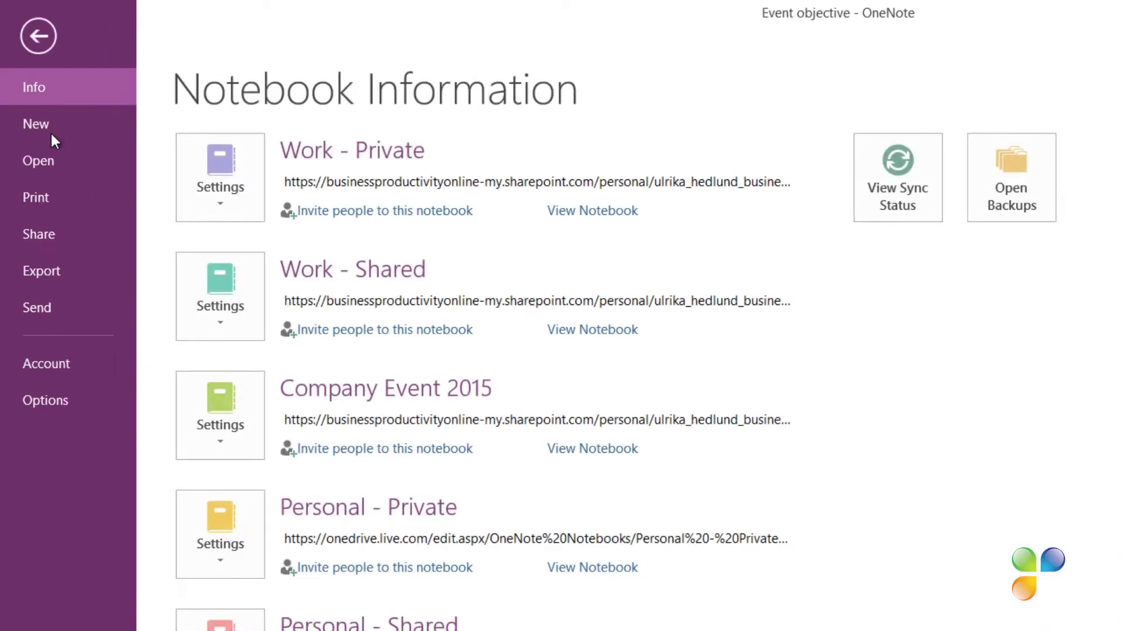
{"action": "left_click", "coordinate": [71, 231]}
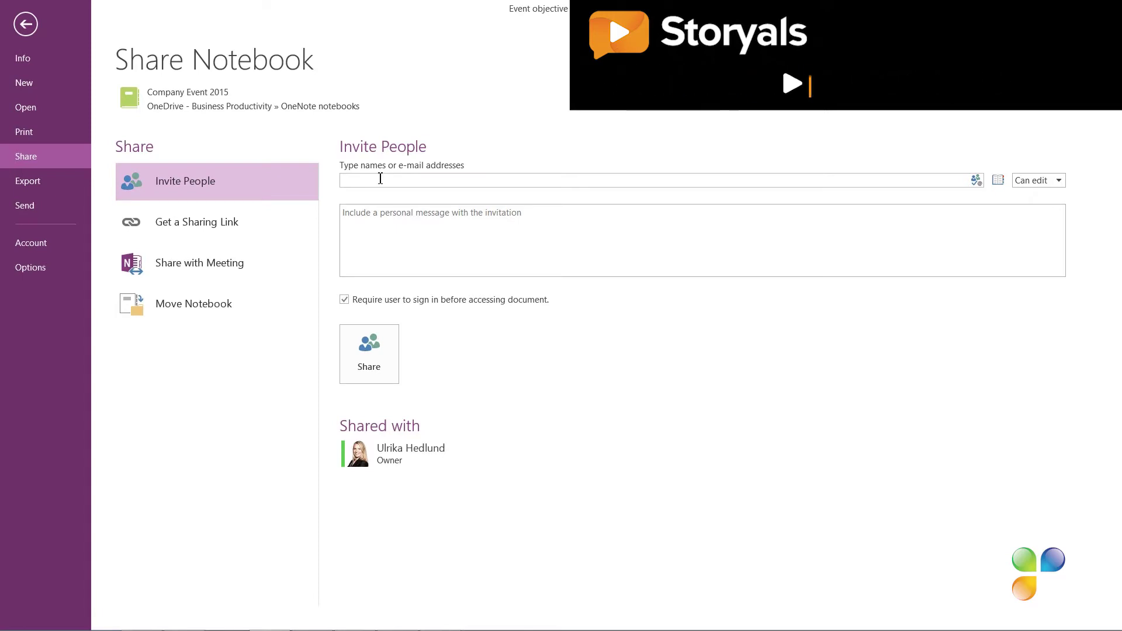
- Add two colleagues' addresses as invitees and keep their permission at Can edit
{"action": "left_click", "coordinate": [381, 180]}
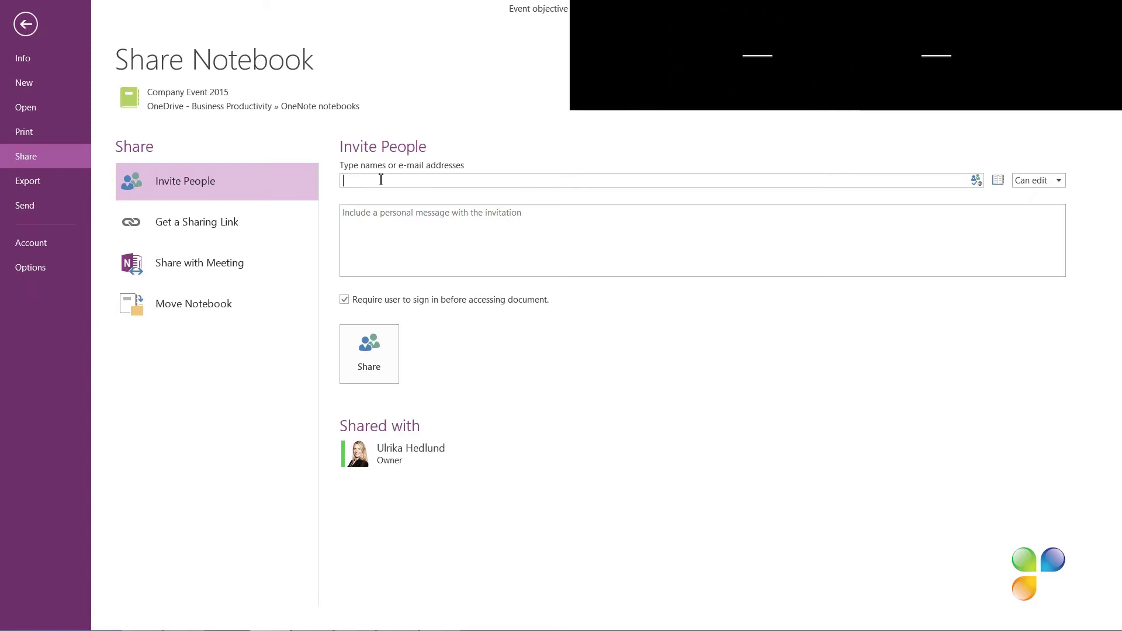
{"action": "type", "text": "nour"}
{"action": "key", "text": "Return"}
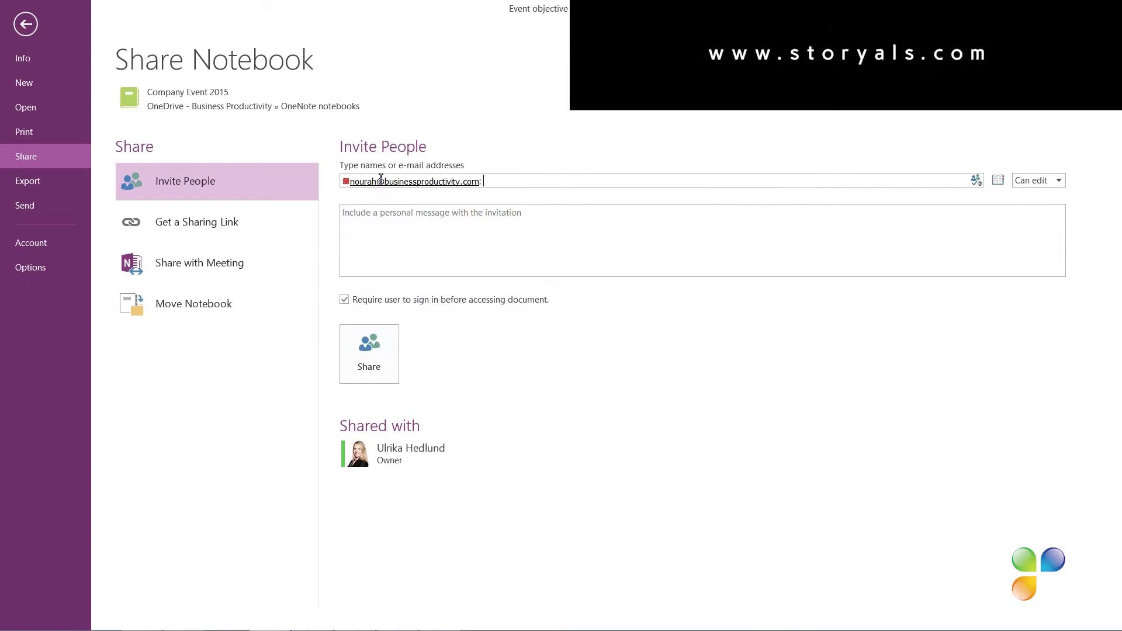
{"action": "type", "text": "jaco"}
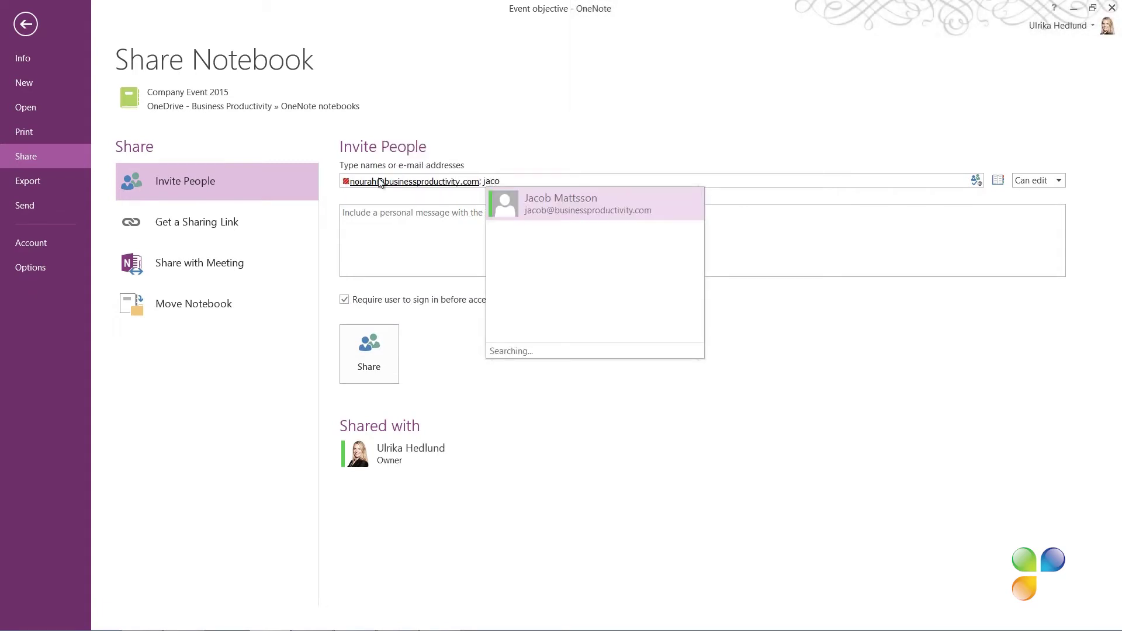
{"action": "key", "text": "Return"}
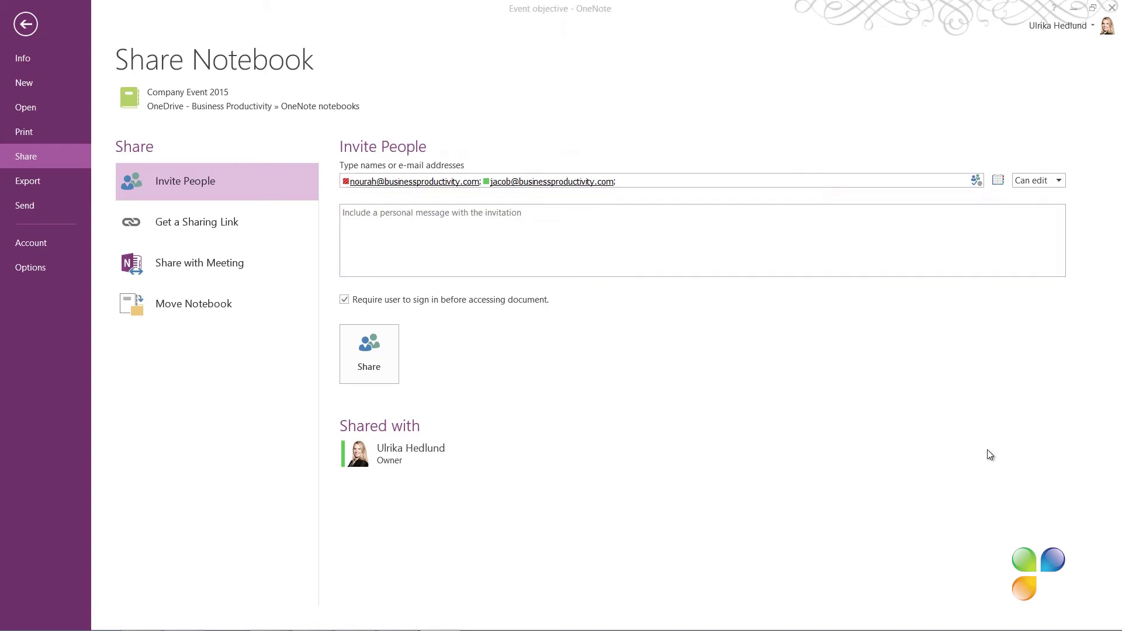
{"action": "left_click", "coordinate": [1059, 180]}
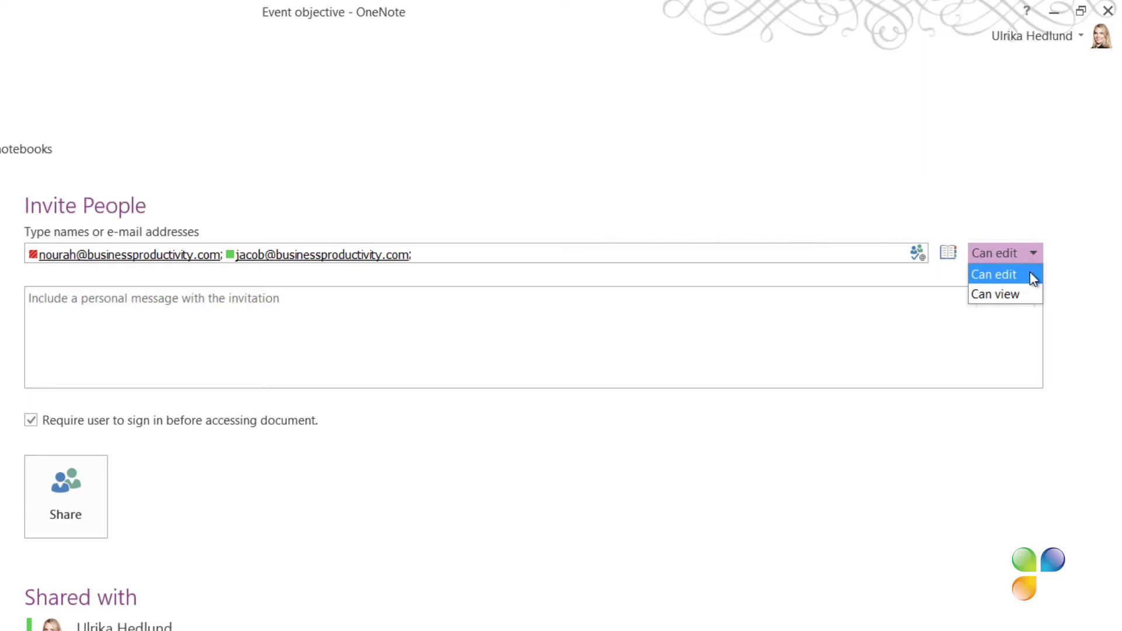
{"action": "left_click", "coordinate": [1029, 272]}
- Write the greeting 'Hi' in the invitation message and share the notebook
{"action": "left_click", "coordinate": [503, 316]}
{"action": "type", "text": "Hi Guys,"}
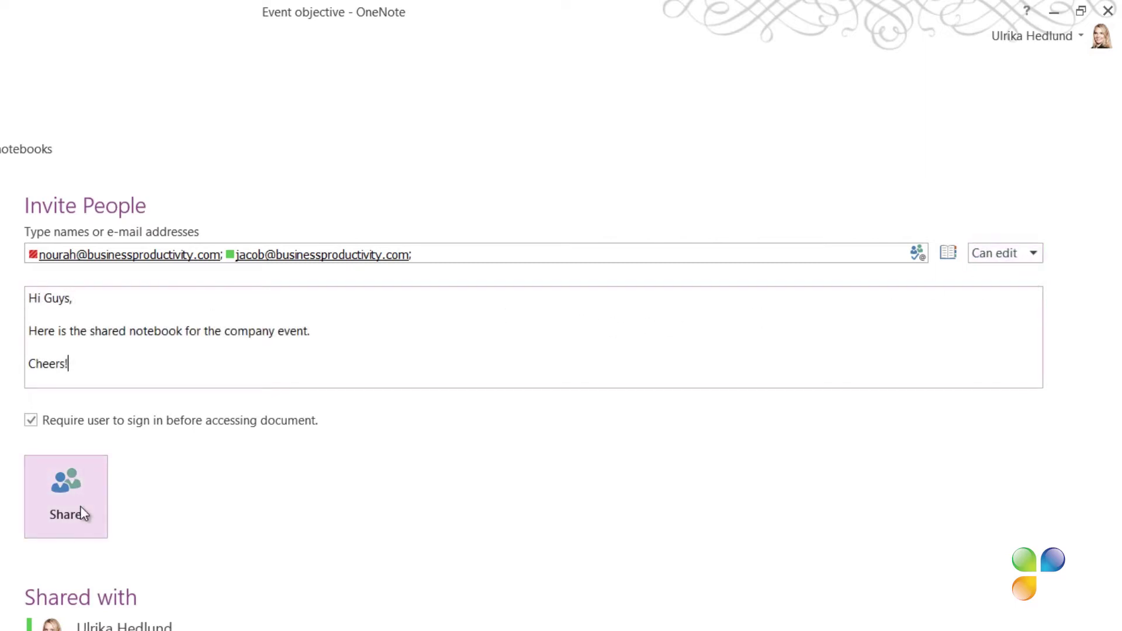
{"action": "left_click", "coordinate": [80, 508]}
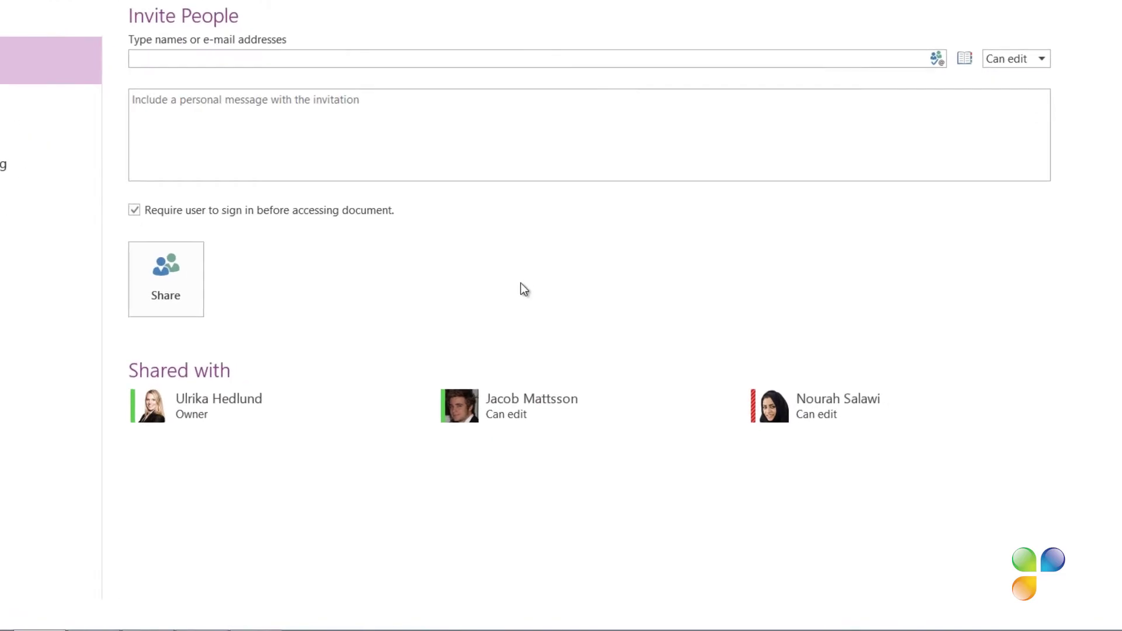
- Check an invitee's permission options without changing them, then go back to the notebook page
{"action": "right_click", "coordinate": [525, 412]}
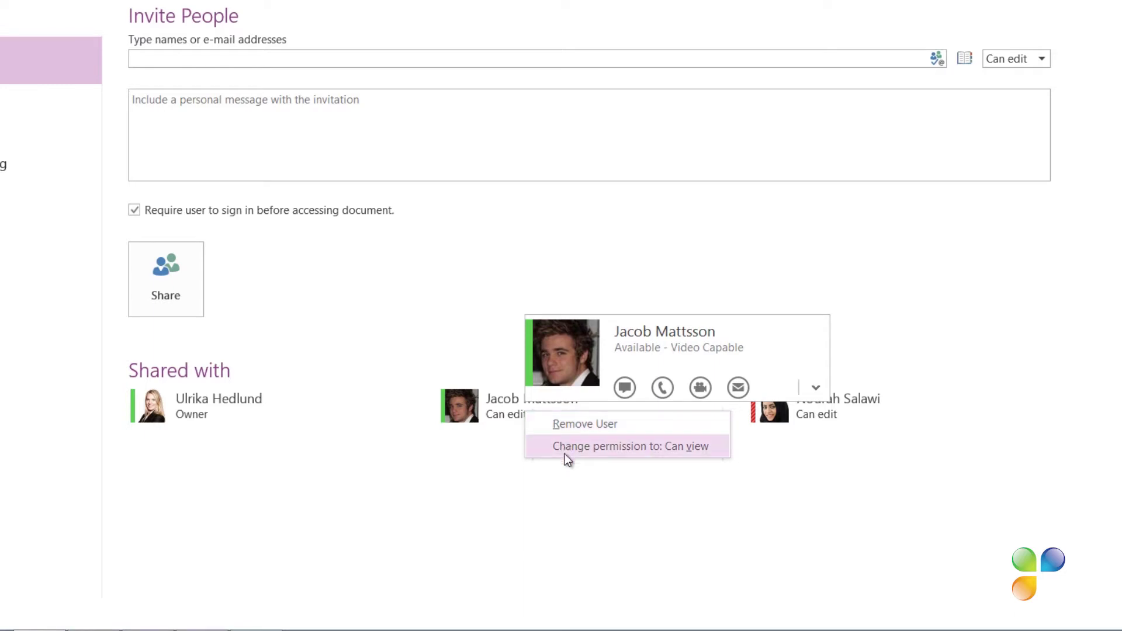
{"action": "left_click", "coordinate": [573, 504]}
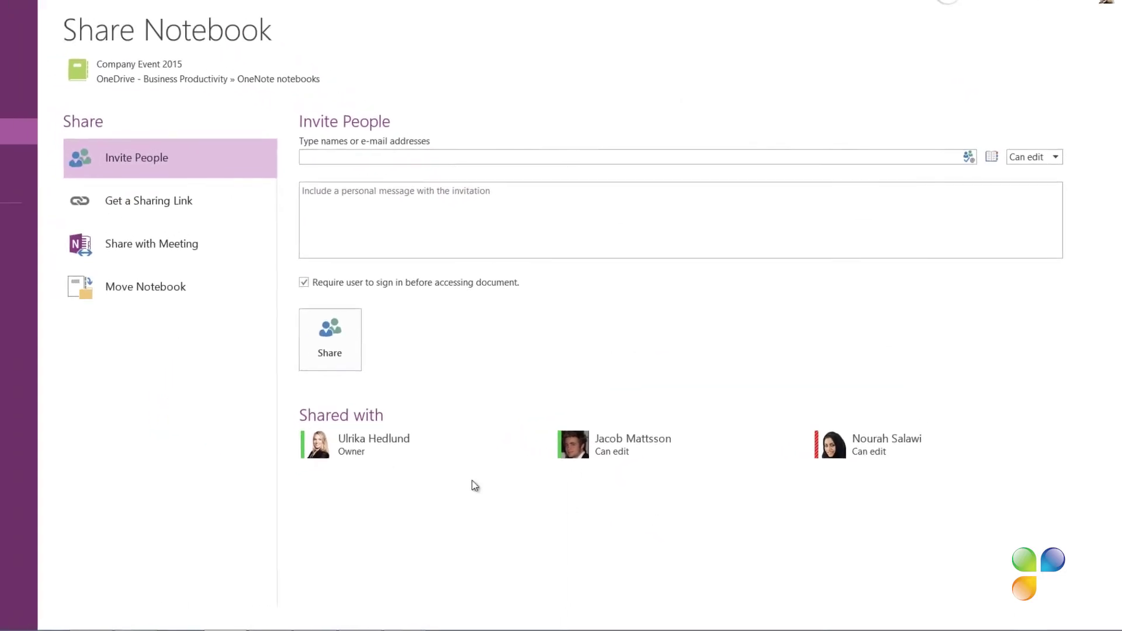
{"action": "left_click", "coordinate": [22, 23]}
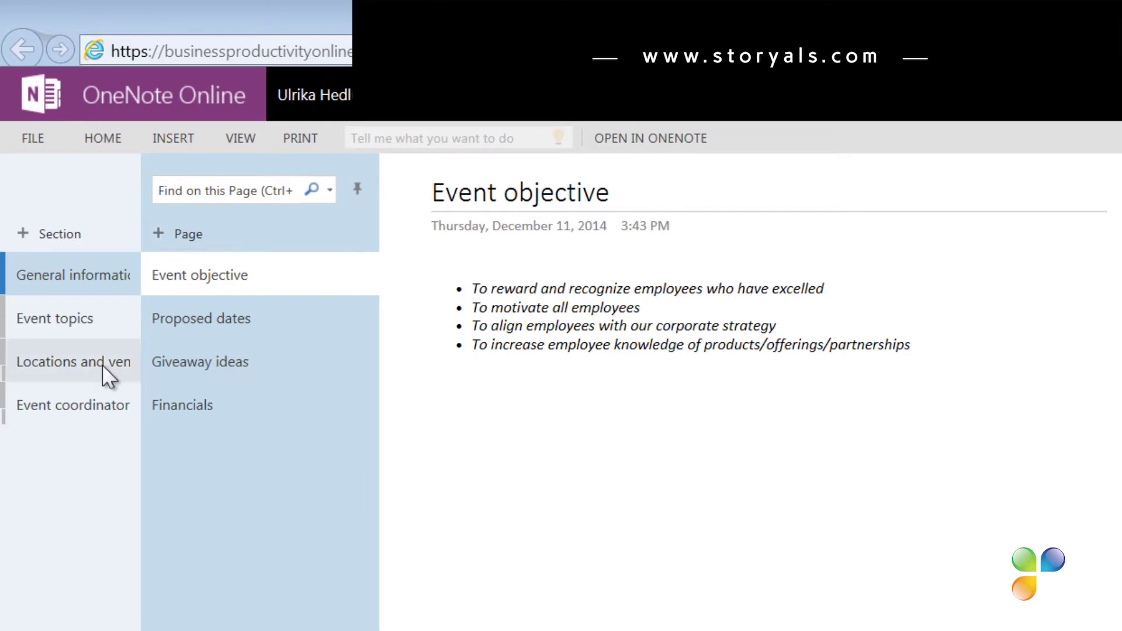
- On Event topics > Recommended keynote speakers, add 'Robin Sharma (Author of The Monk who sold his Ferrari and Lead without a title.)'
{"action": "left_click", "coordinate": [83, 315]}
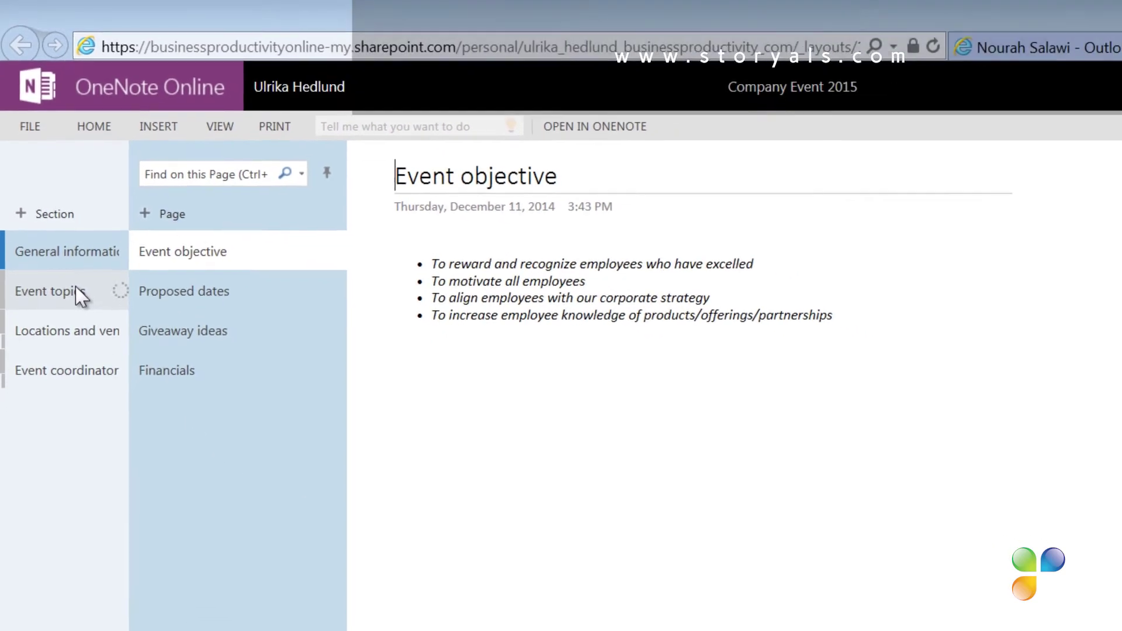
{"action": "left_click", "coordinate": [238, 315]}
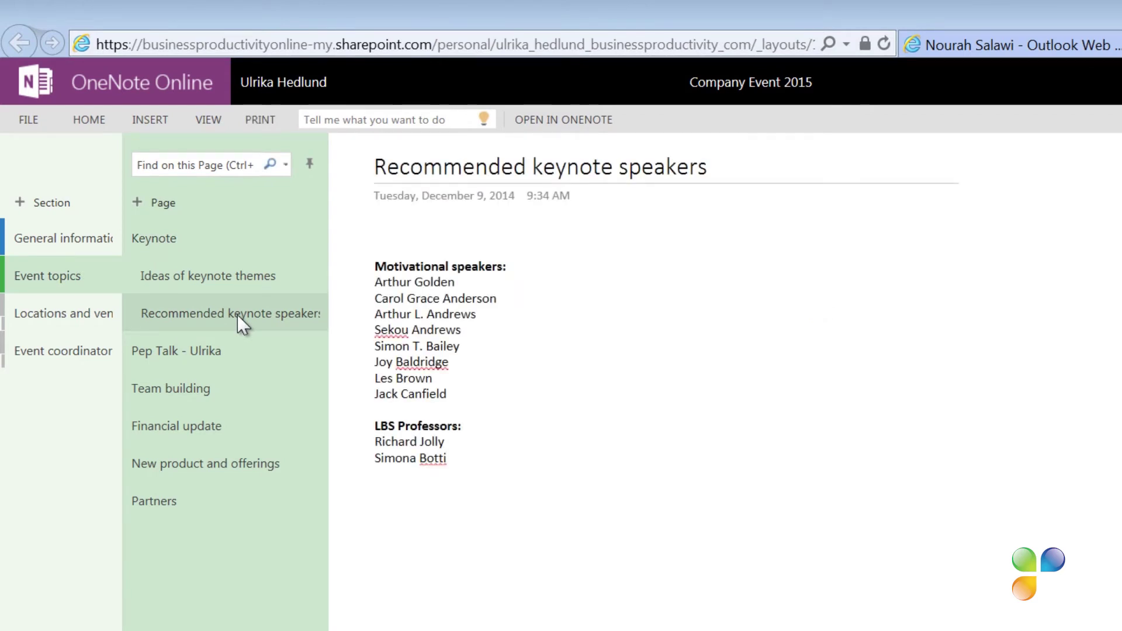
{"action": "left_click", "coordinate": [456, 396]}
{"action": "key", "text": "Return"}
{"action": "type", "text": "Robi"}
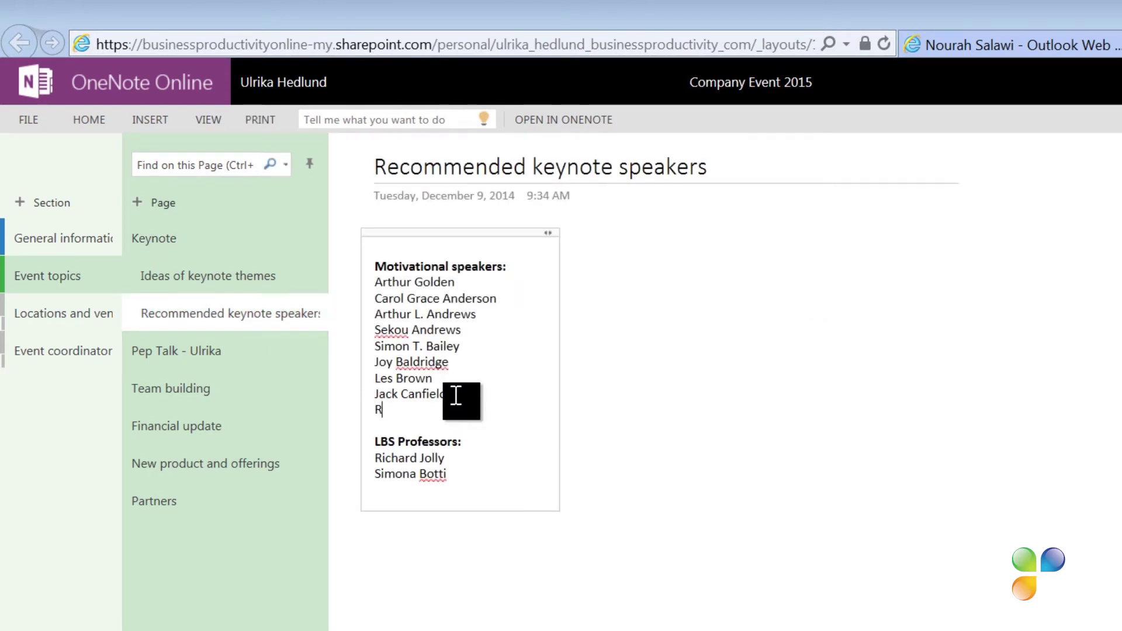
{"action": "type", "text": "n Sharma (Author of The Monk who sold his Ferrari and Lead without a title.)"}
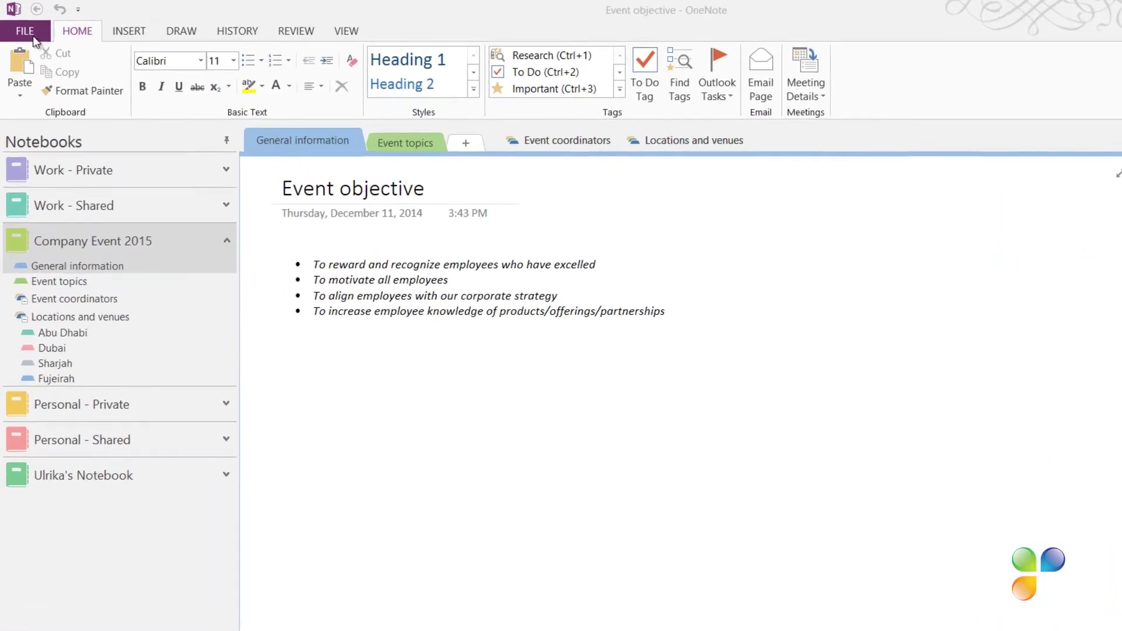
- Under File > Share > Get a Sharing Link, create a View Link for the notebook
{"action": "left_click", "coordinate": [33, 37]}
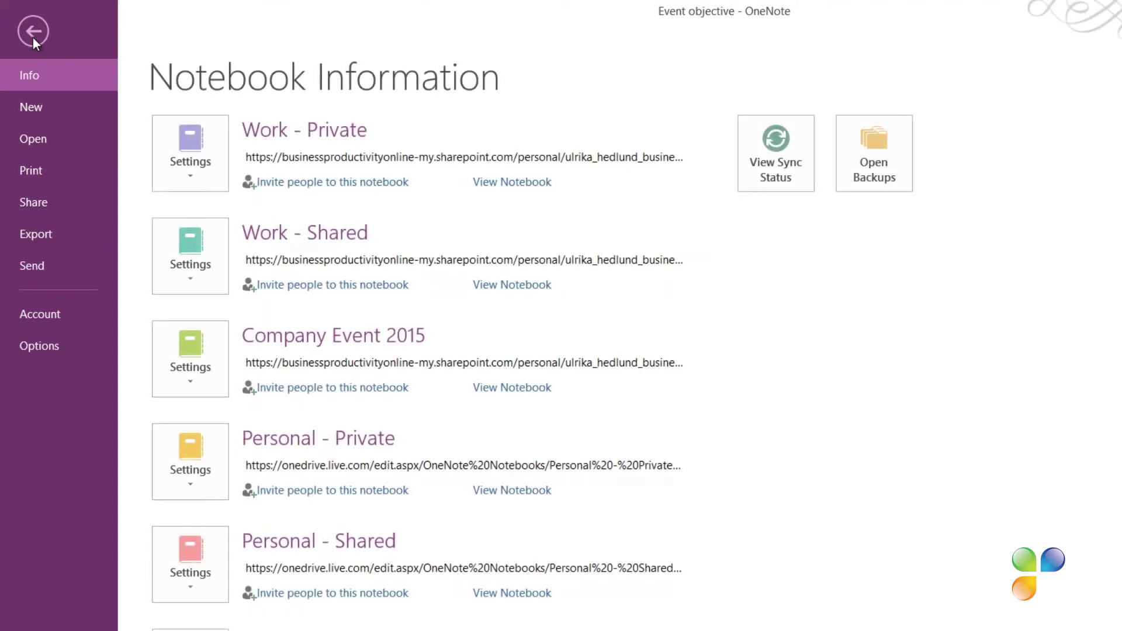
{"action": "left_click", "coordinate": [49, 201]}
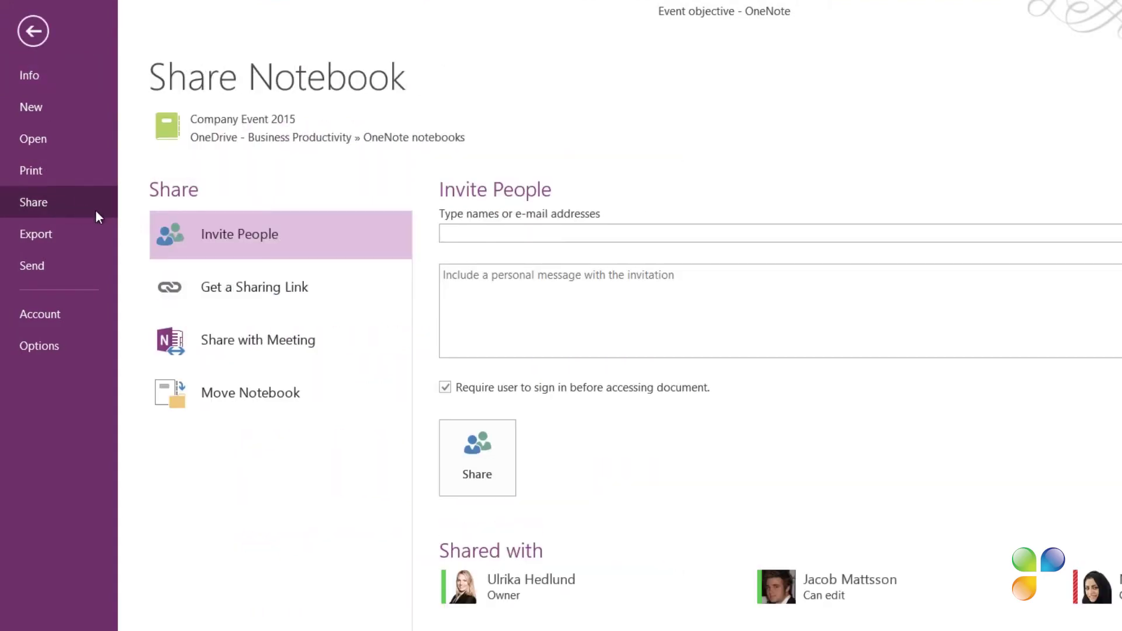
{"action": "left_click", "coordinate": [315, 289]}
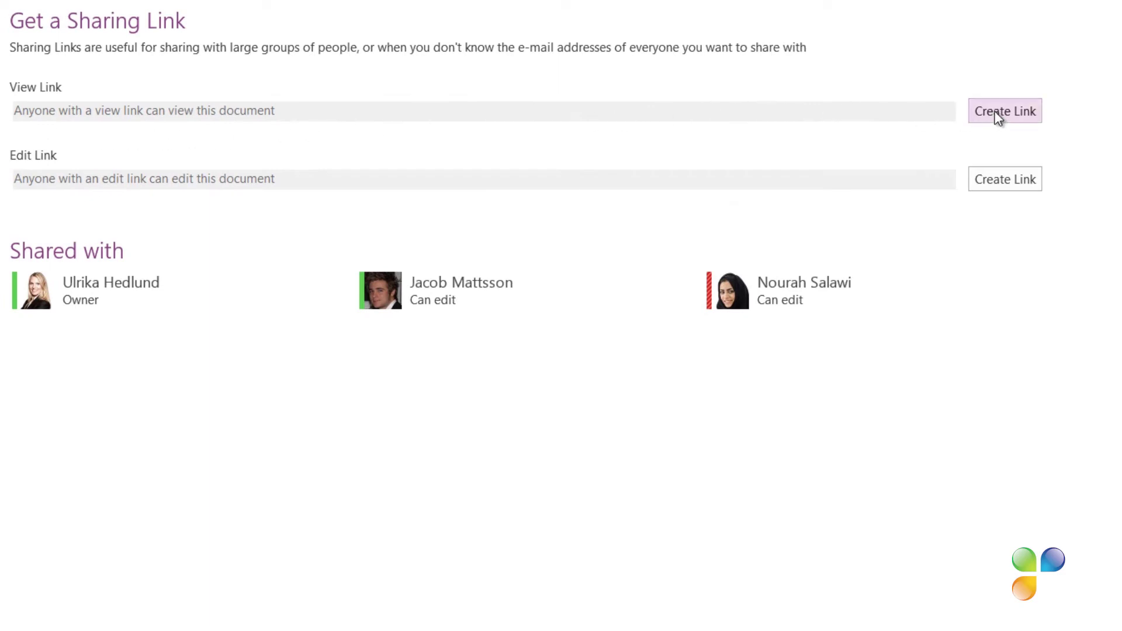
{"action": "left_click", "coordinate": [998, 117]}
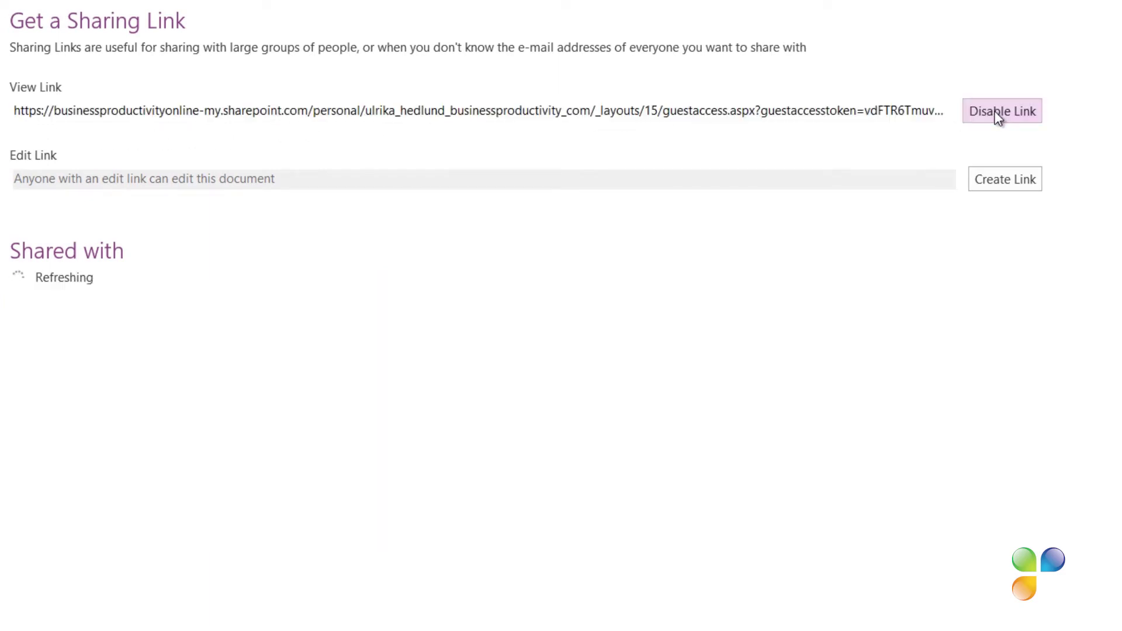
- Select and copy the generated view-only link URL
{"action": "left_click", "coordinate": [498, 111]}
{"action": "right_click", "coordinate": [497, 113]}
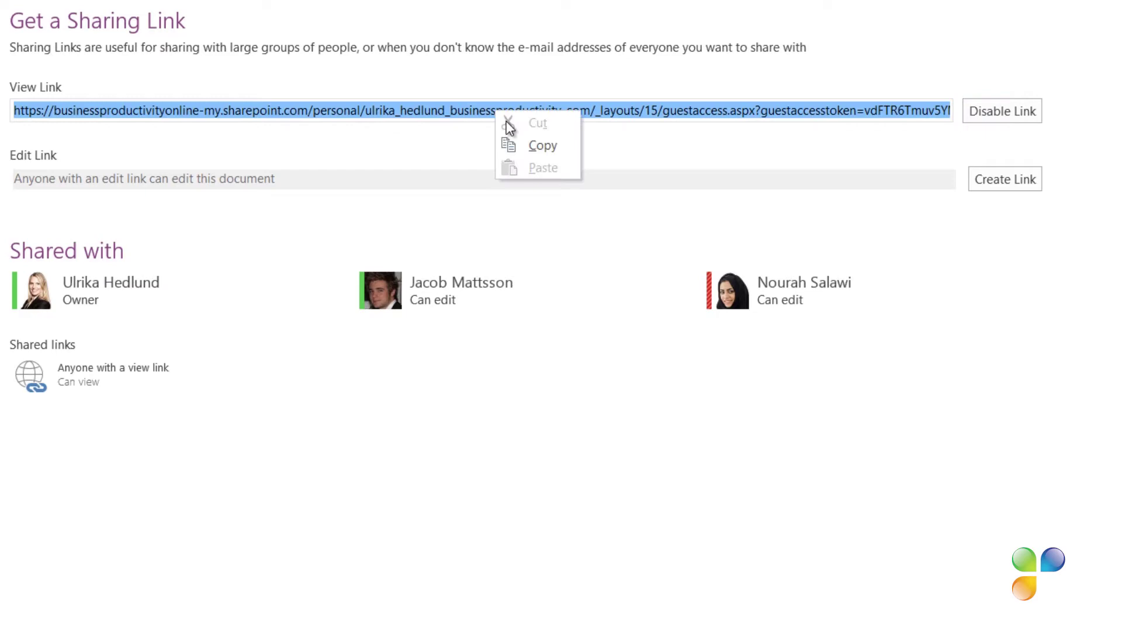
{"action": "left_click", "coordinate": [520, 143]}
- Paste the view link into the message body using Keep Text Only
{"action": "right_click", "coordinate": [65, 362]}
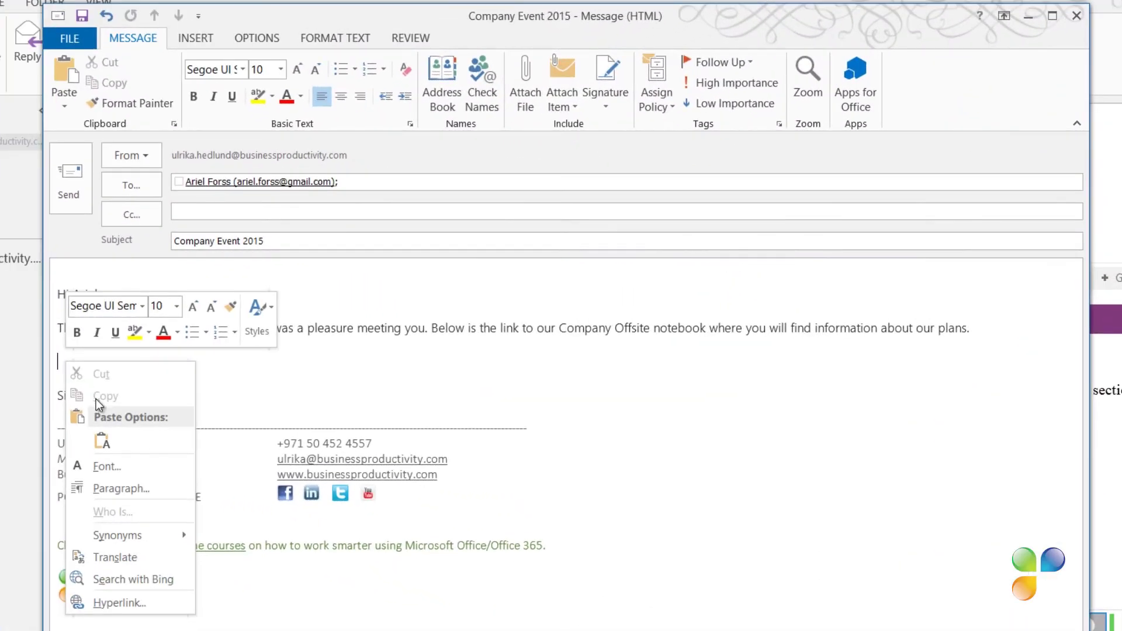
{"action": "left_click", "coordinate": [103, 441]}
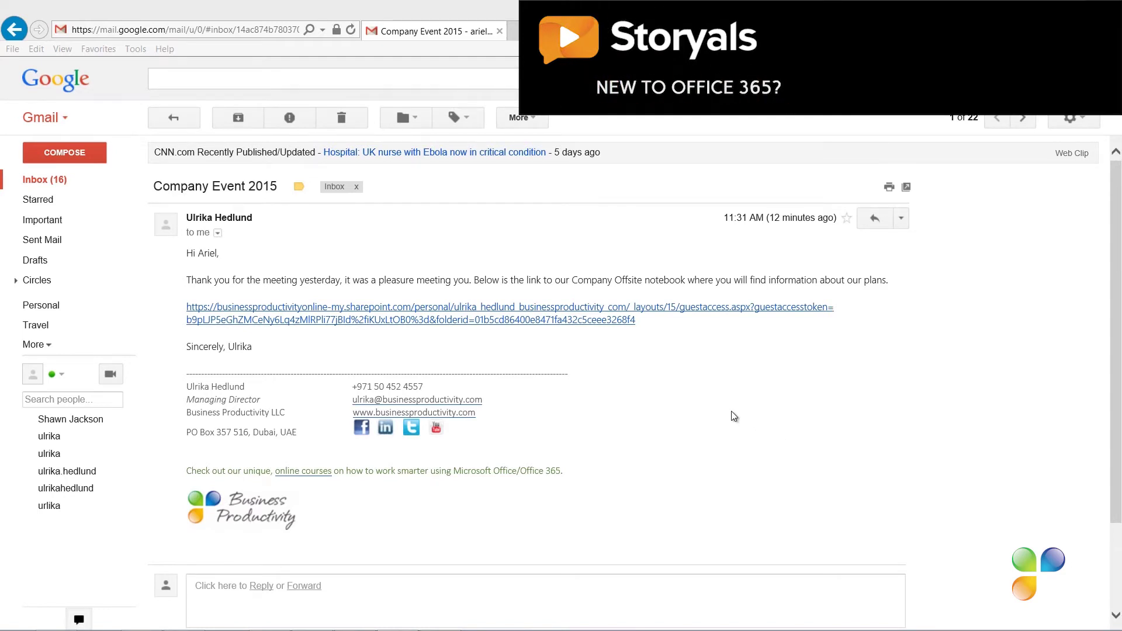
- Open the SharePoint link in the received Company Event 2015 email
{"action": "left_click", "coordinate": [587, 320]}
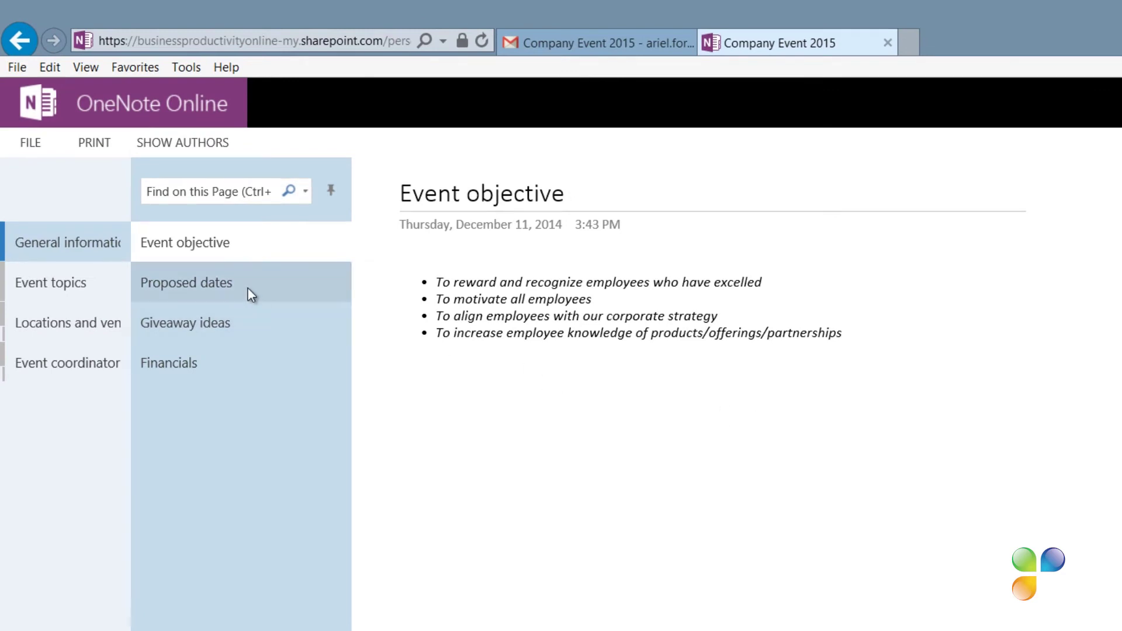
- Open the Giveaway ideas page in the read-only notebook
{"action": "left_click", "coordinate": [257, 334]}
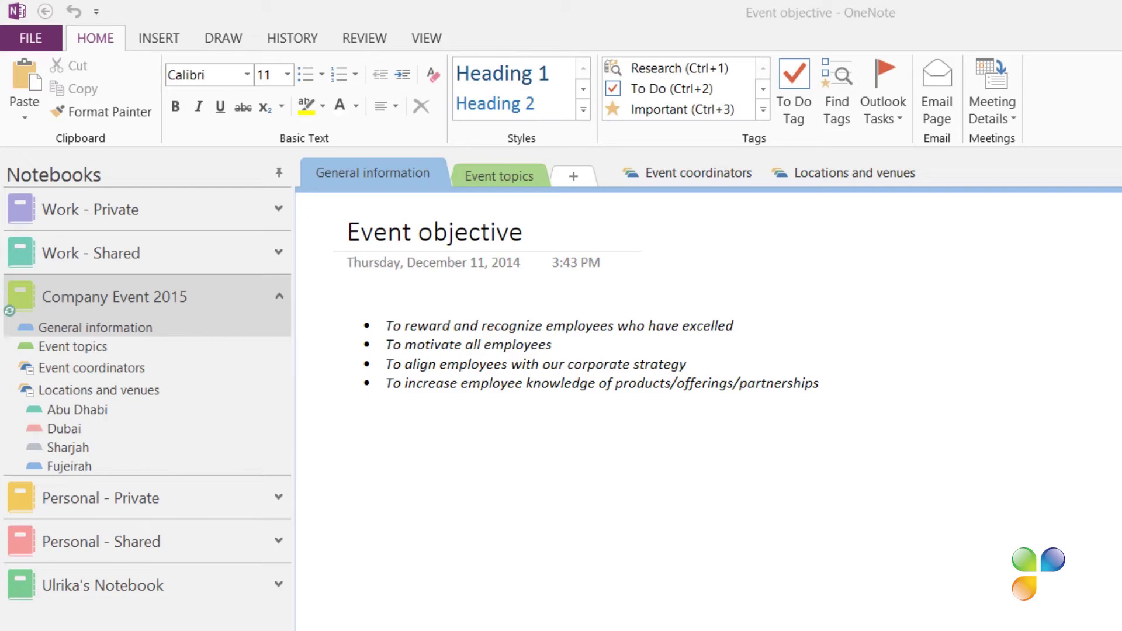
- Sync Company Event 2015 now, then review the Notebook Sync Status and close it
{"action": "right_click", "coordinate": [216, 288]}
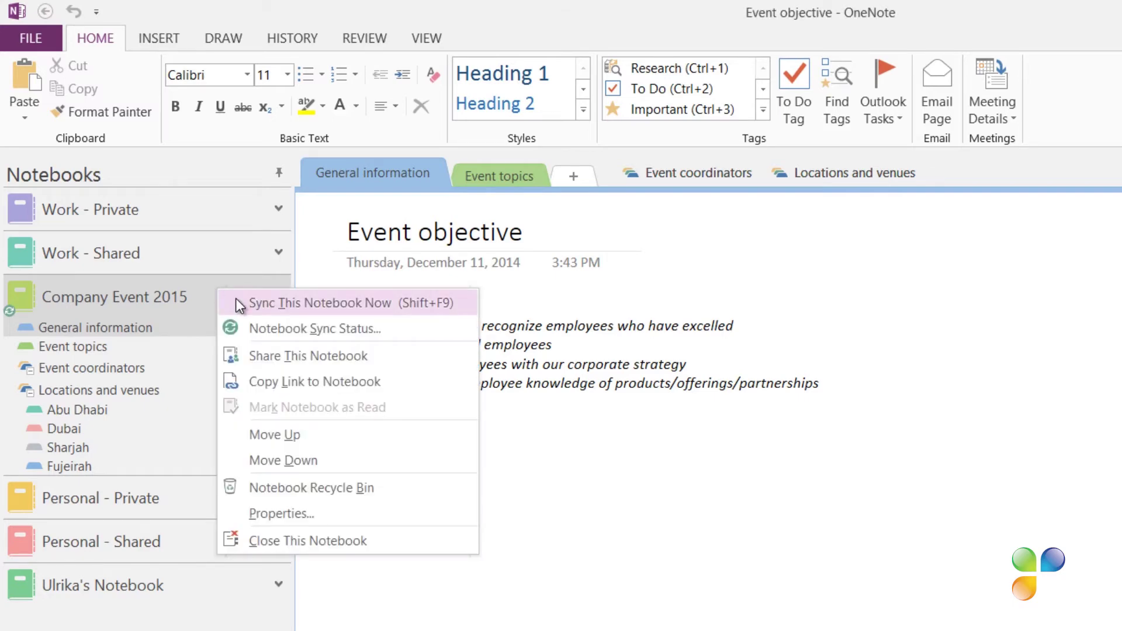
{"action": "left_click", "coordinate": [236, 302]}
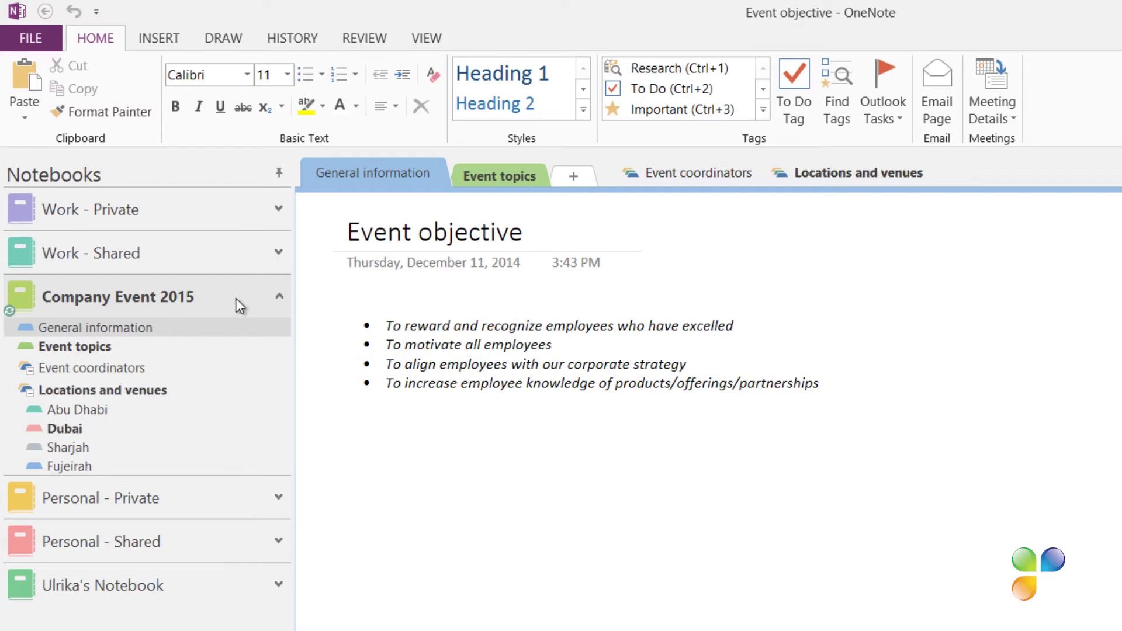
{"action": "right_click", "coordinate": [236, 298]}
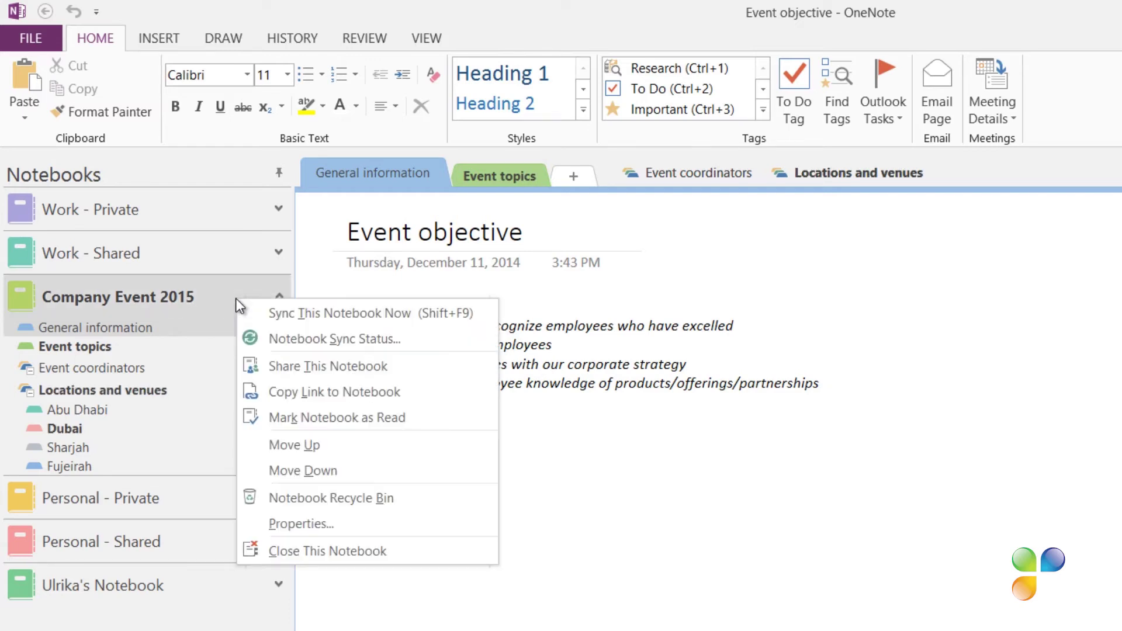
{"action": "left_click", "coordinate": [276, 338]}
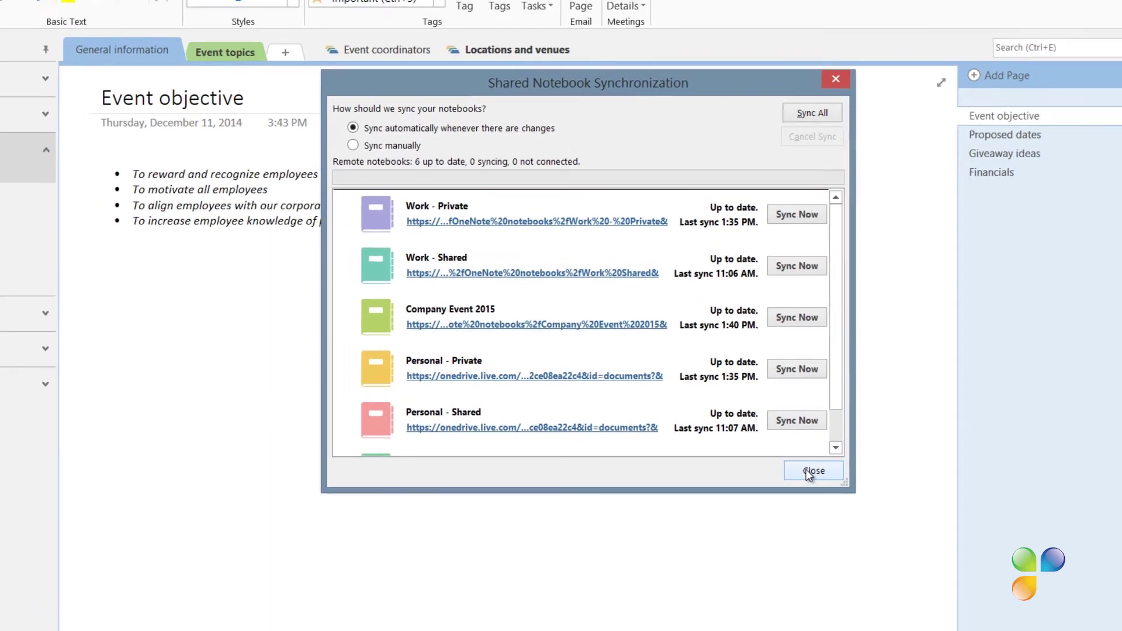
{"action": "left_click", "coordinate": [810, 471]}
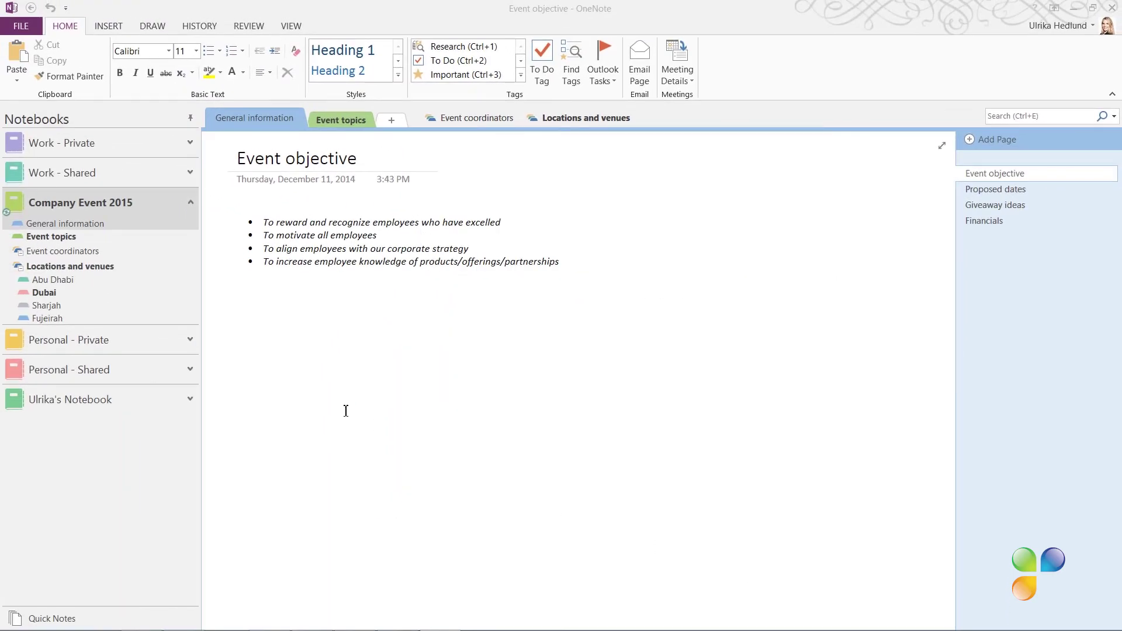
- In Event topics, show the author card for the newly added speaker lines
{"action": "left_click", "coordinate": [40, 239]}
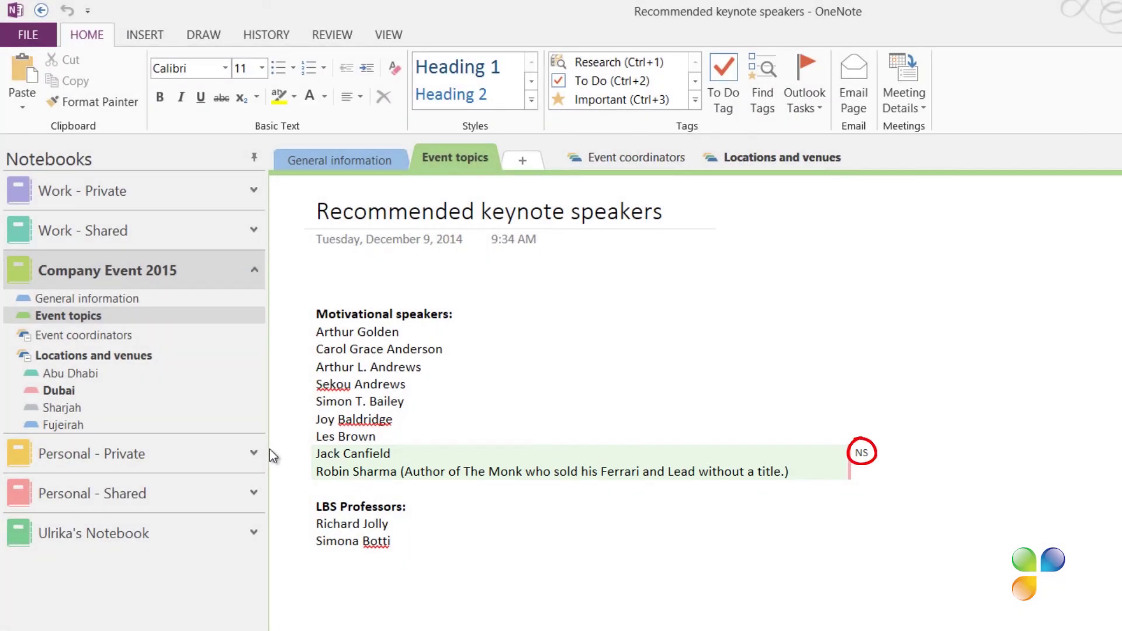
{"action": "mouse_move", "coordinate": [854, 460]}
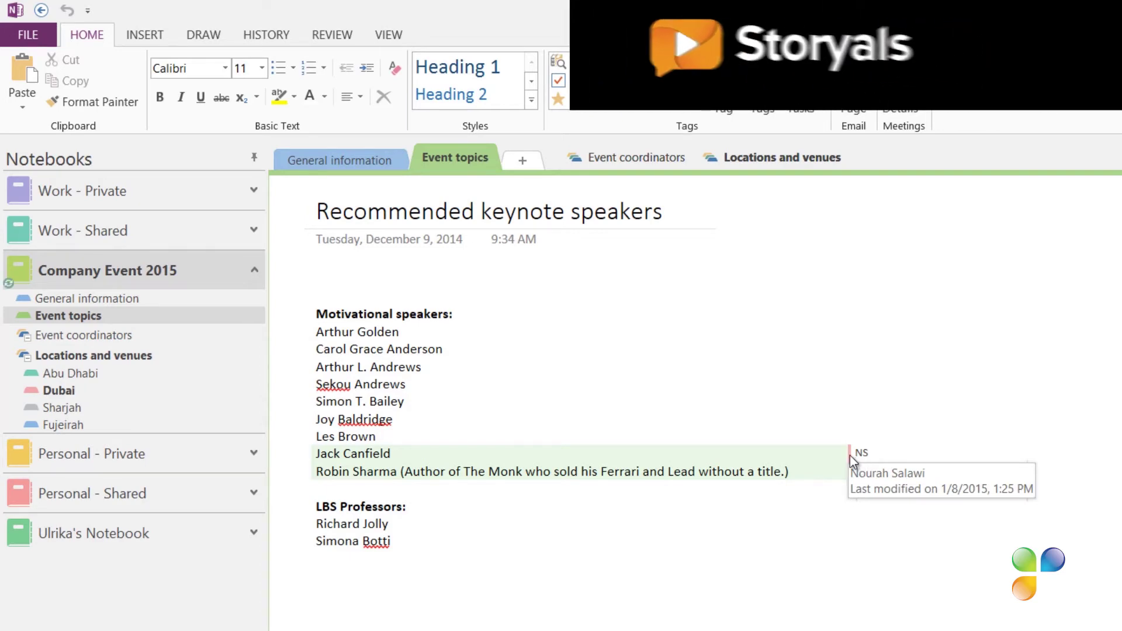
- Switch to the Dubai section and open its Atlantis page
{"action": "left_click", "coordinate": [114, 391]}
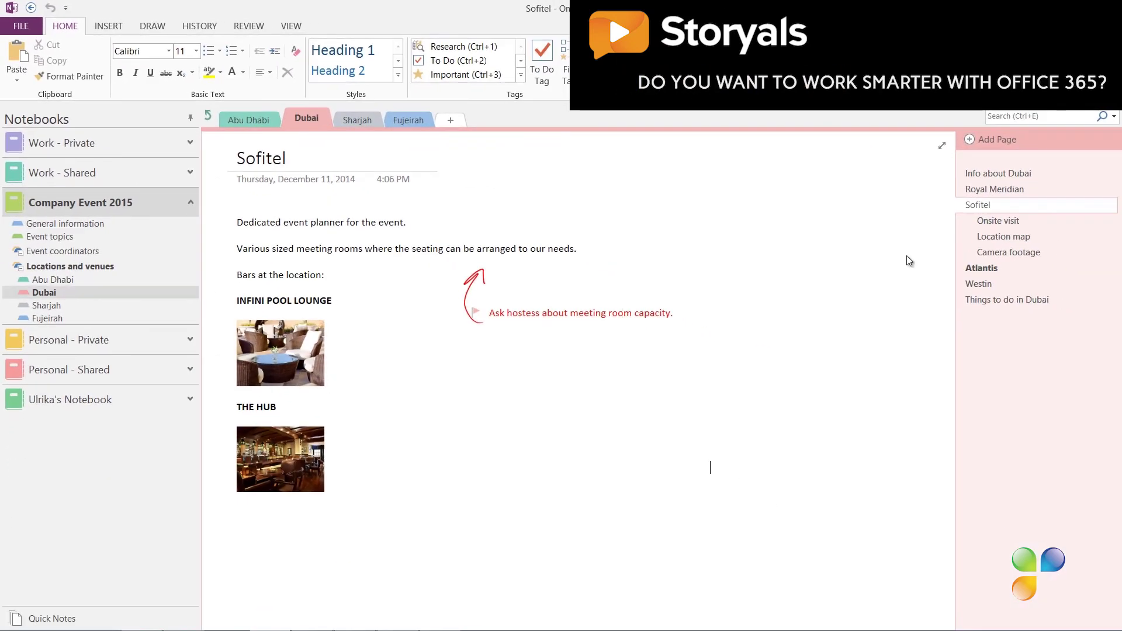
{"action": "left_click", "coordinate": [967, 267]}
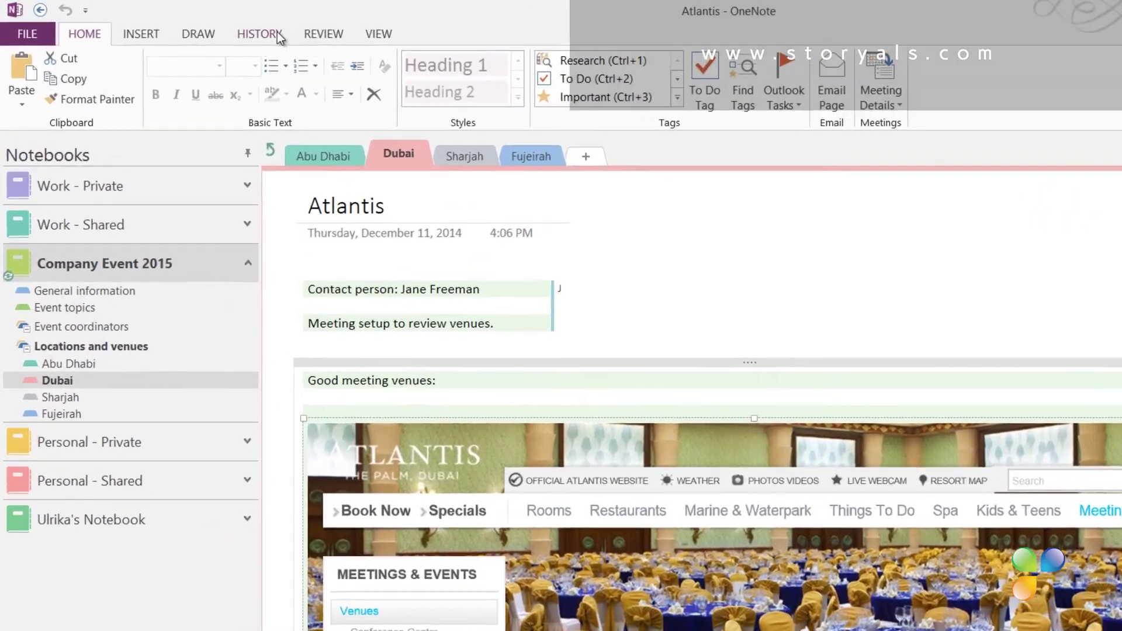
- List Recent Edits from Today on the History tab, keeping results sorted by Date Modified
{"action": "left_click", "coordinate": [209, 26]}
{"action": "left_click", "coordinate": [123, 104]}
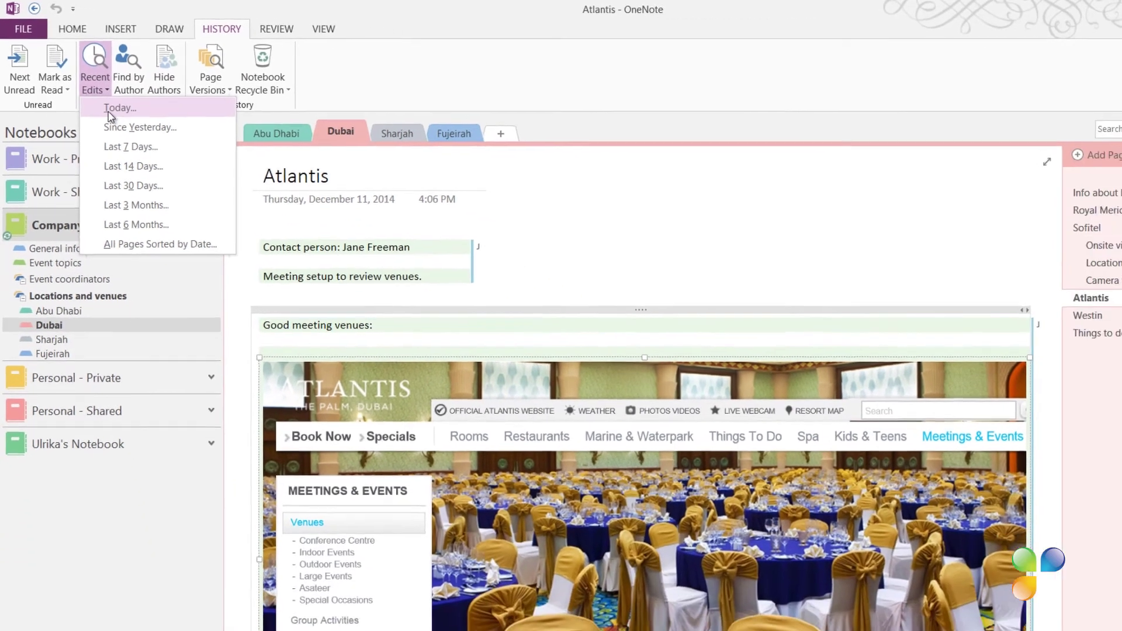
{"action": "left_click", "coordinate": [140, 136]}
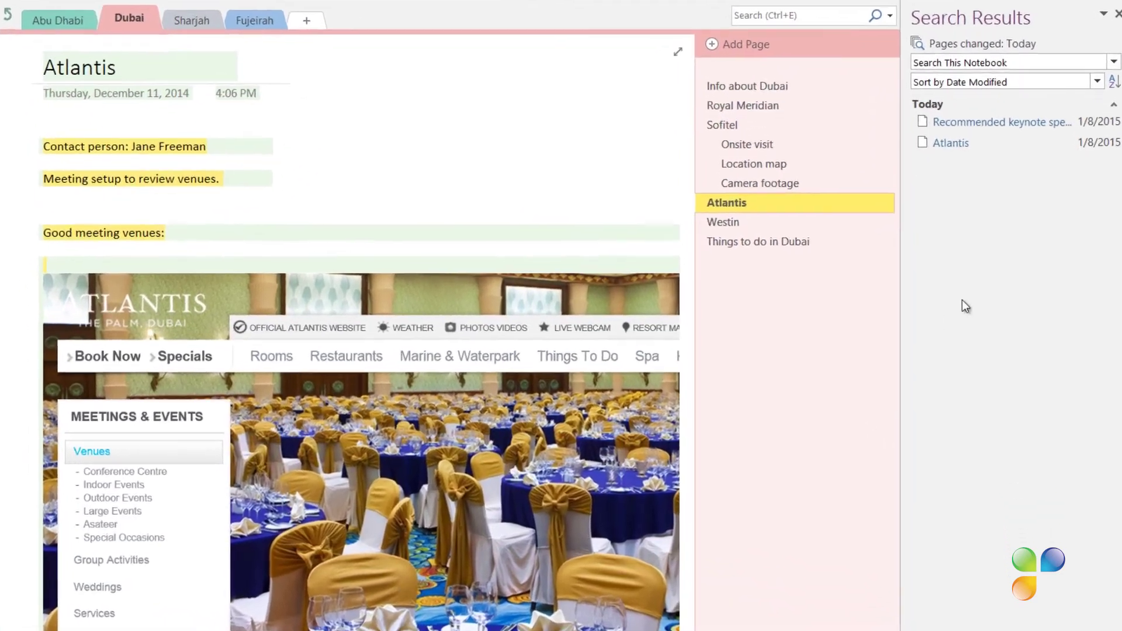
{"action": "left_click", "coordinate": [1097, 83]}
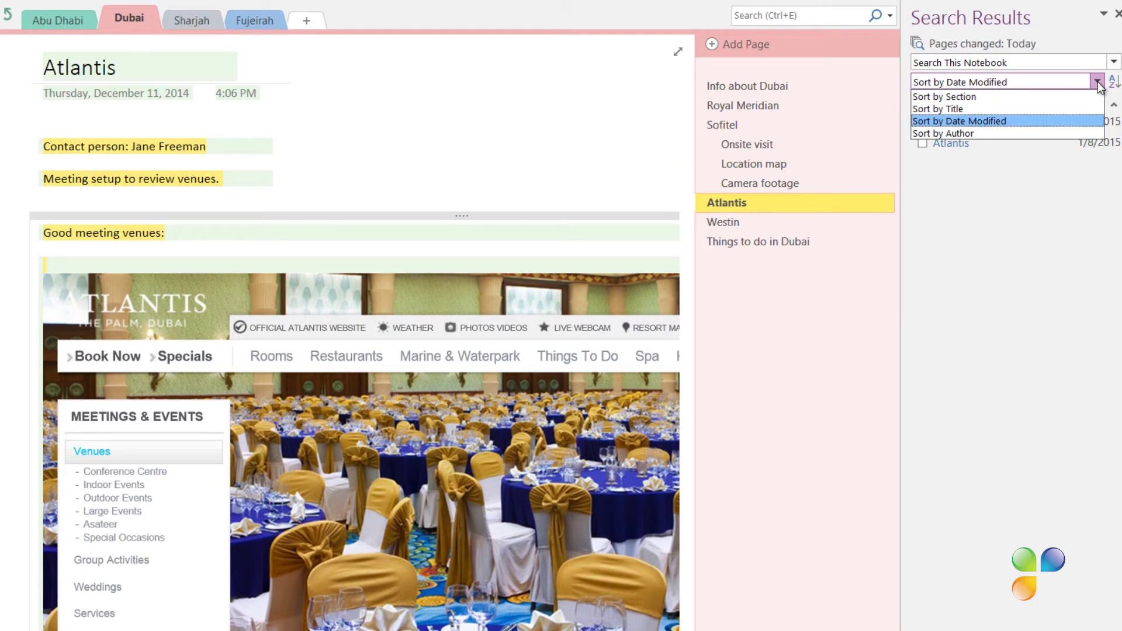
{"action": "left_click", "coordinate": [602, 595]}
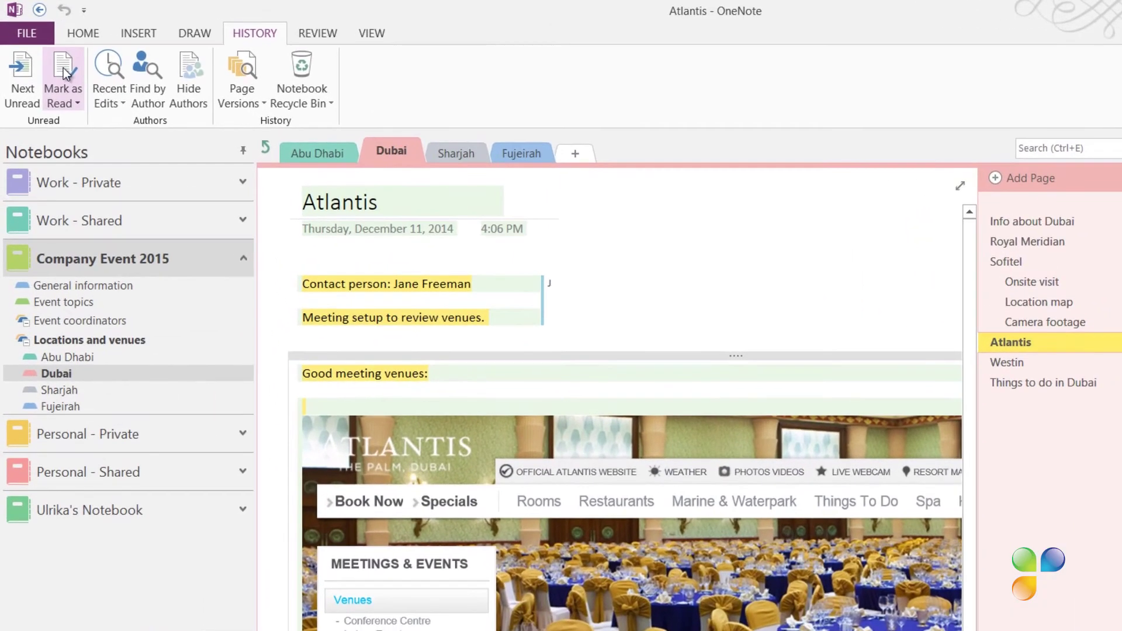
- Apply Mark Notebook as Read and Hide Authors, then close the Search Results pane
{"action": "left_click", "coordinate": [60, 65]}
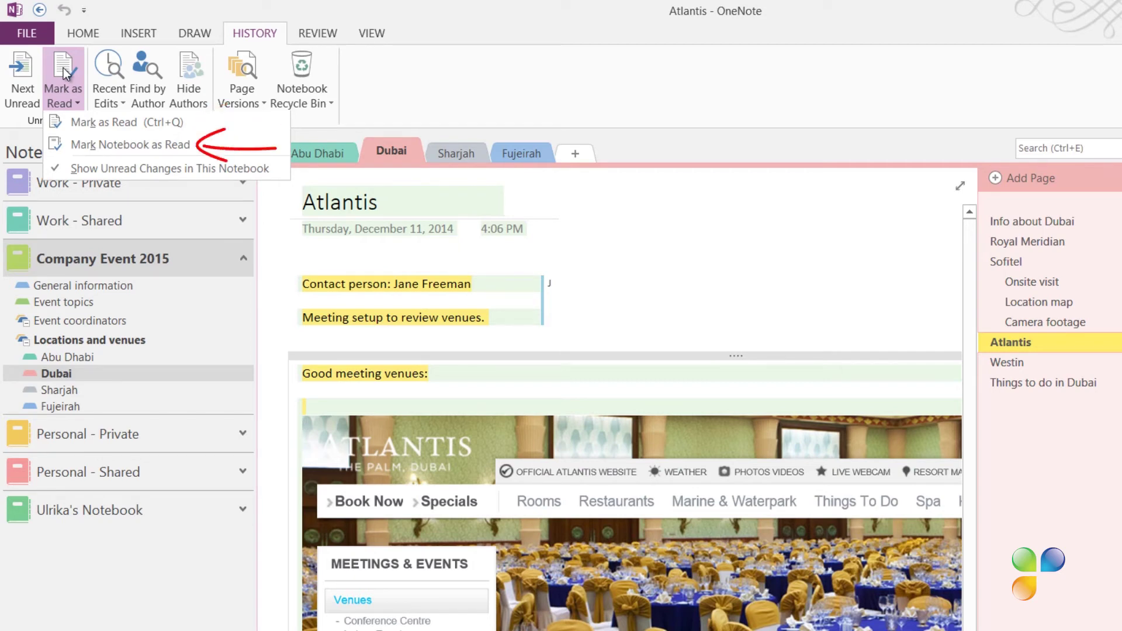
{"action": "left_click", "coordinate": [74, 123]}
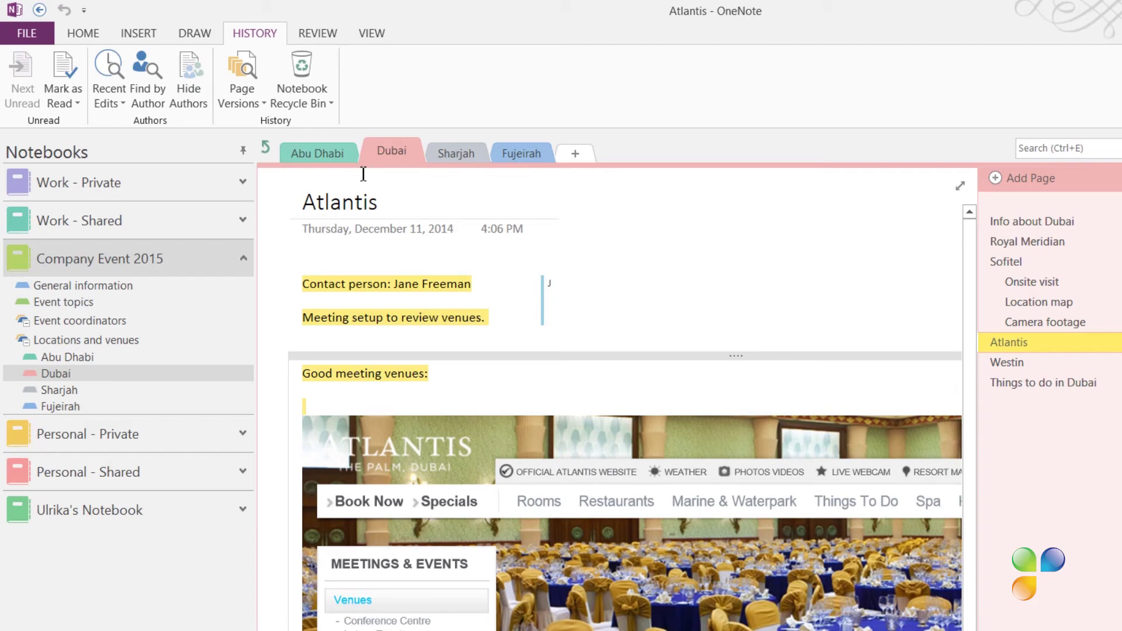
{"action": "left_click", "coordinate": [194, 97]}
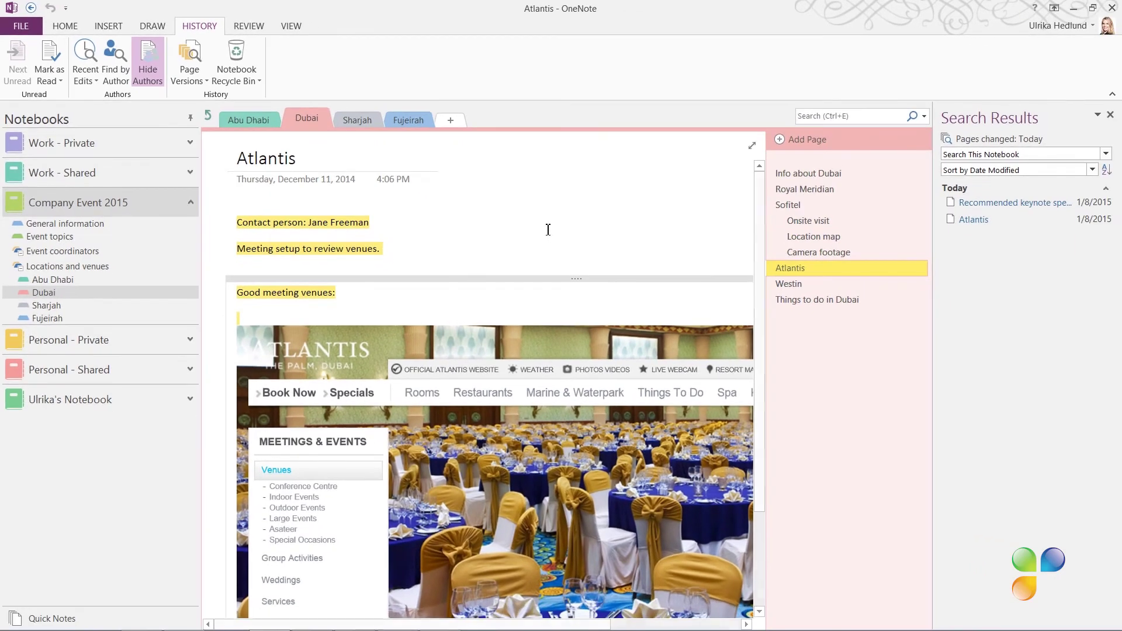
{"action": "left_click", "coordinate": [1110, 115]}
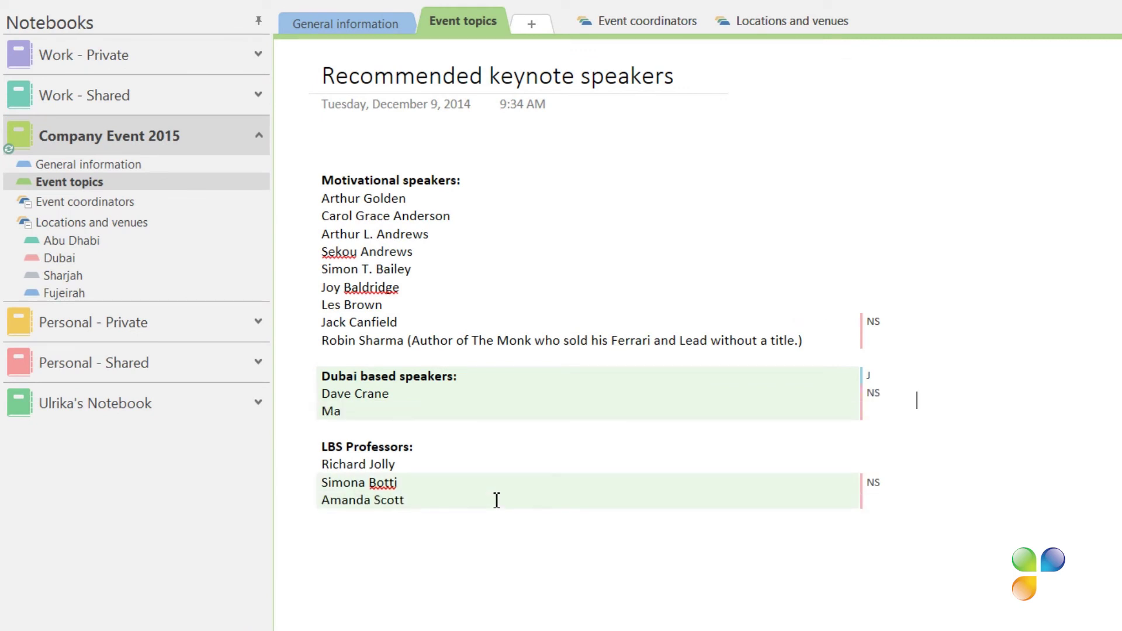
- Mark the Recommended keynote speakers page as read from within its note
{"action": "left_click", "coordinate": [571, 552]}
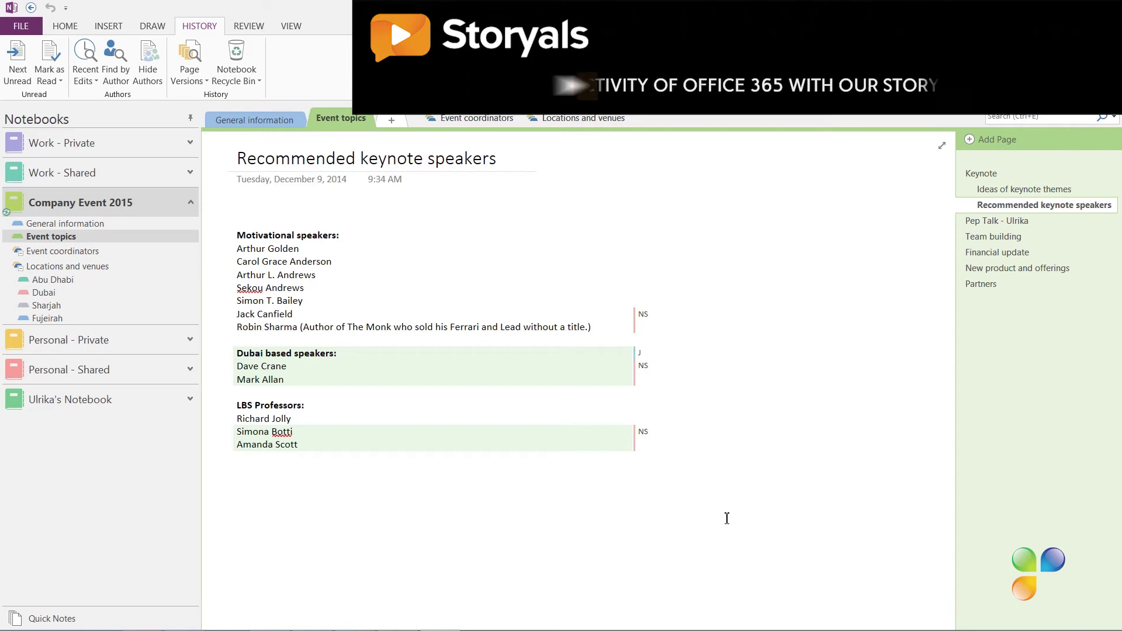
{"action": "left_click", "coordinate": [50, 78]}
{"action": "left_click", "coordinate": [57, 98]}
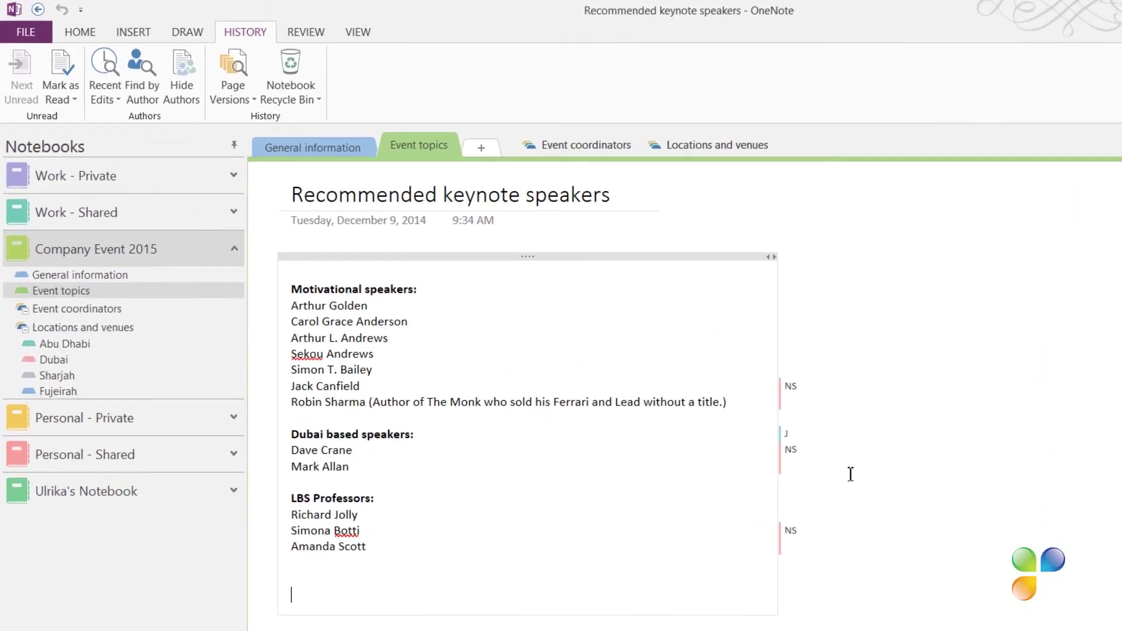
- Show Page Versions, view the 12/9/2014 and 1/8/2015 versions, then hide Page Versions
{"action": "left_click", "coordinate": [256, 99]}
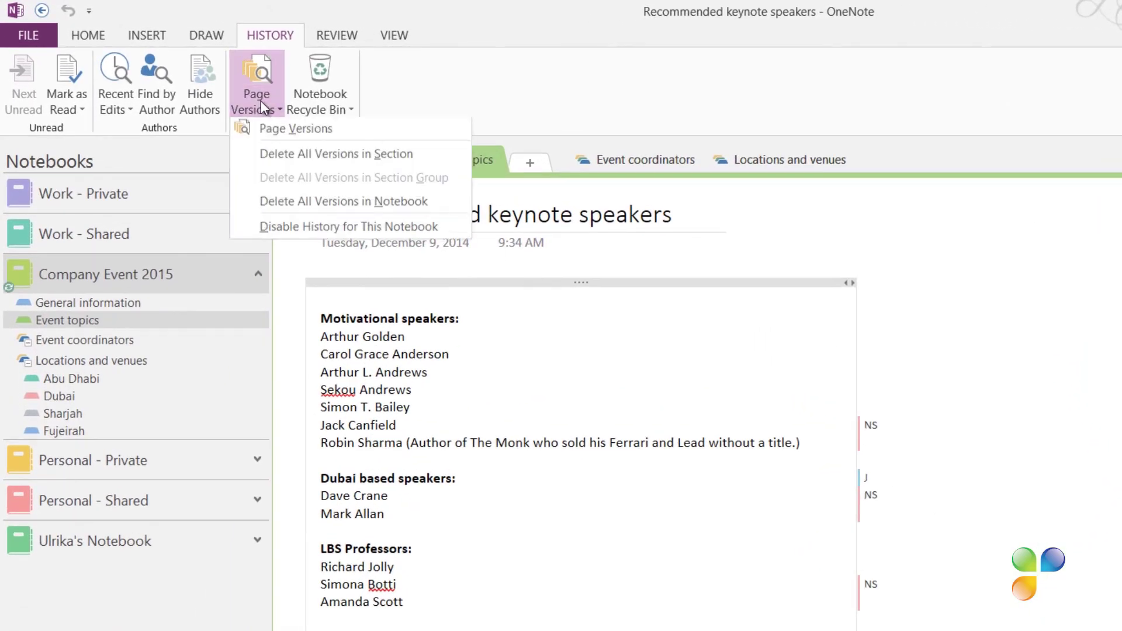
{"action": "left_click", "coordinate": [266, 131]}
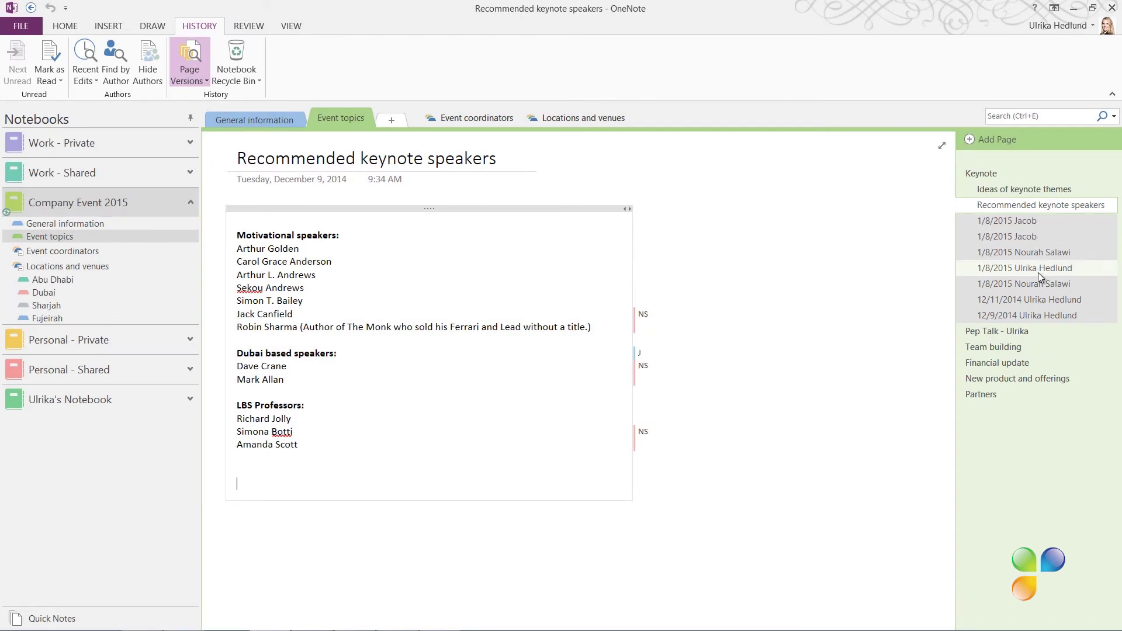
{"action": "left_click", "coordinate": [1043, 316]}
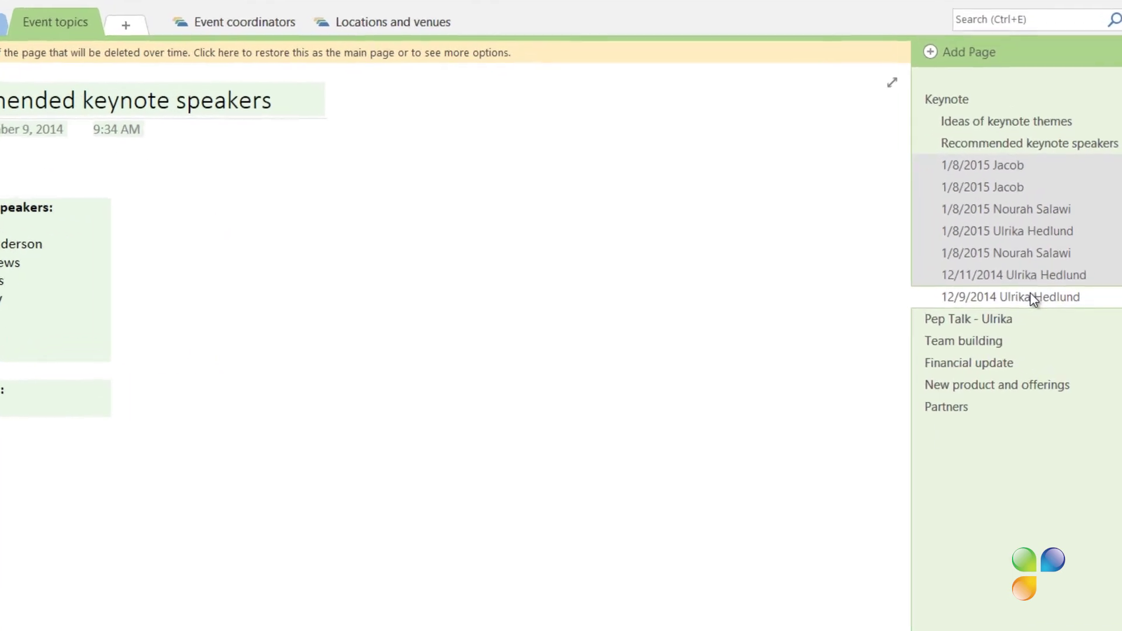
{"action": "right_click", "coordinate": [1026, 286]}
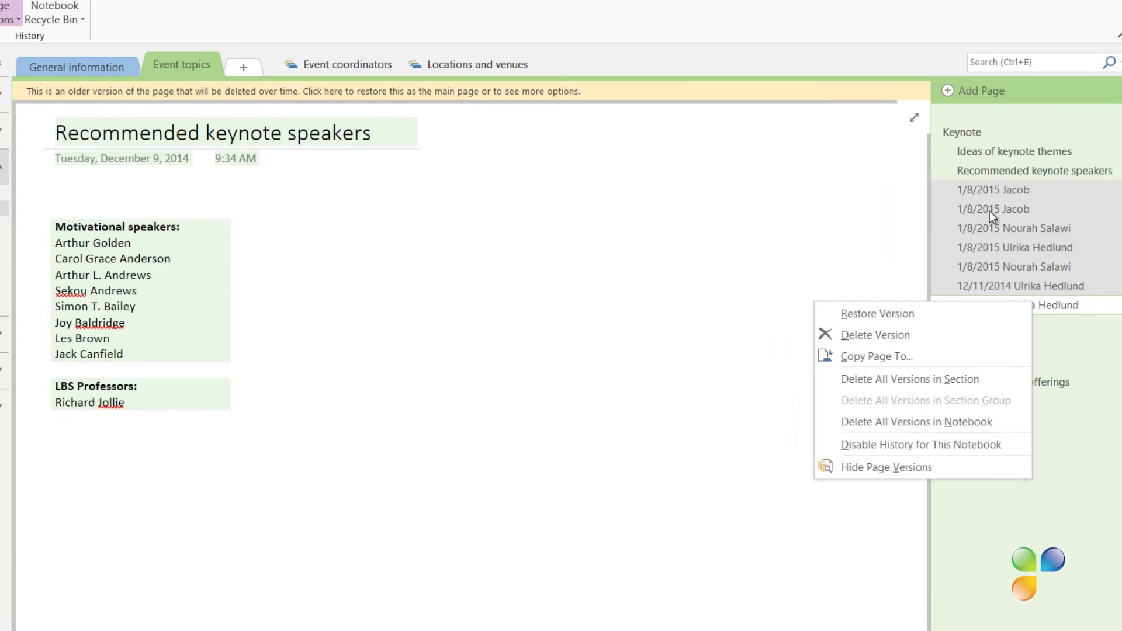
{"action": "key", "text": "Escape"}
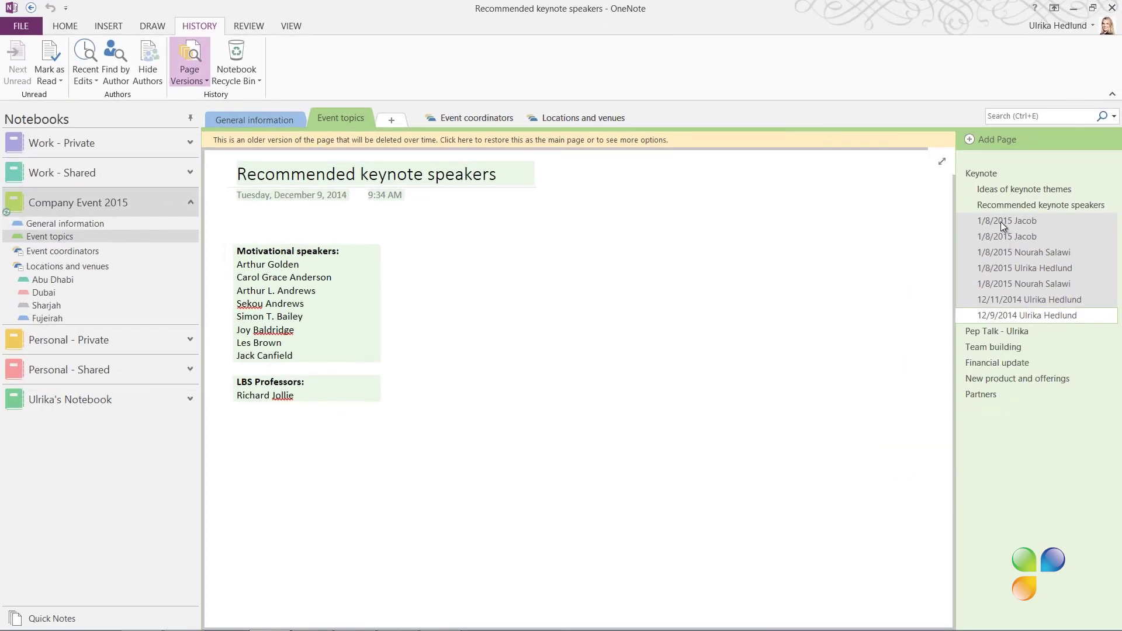
{"action": "left_click", "coordinate": [1001, 222]}
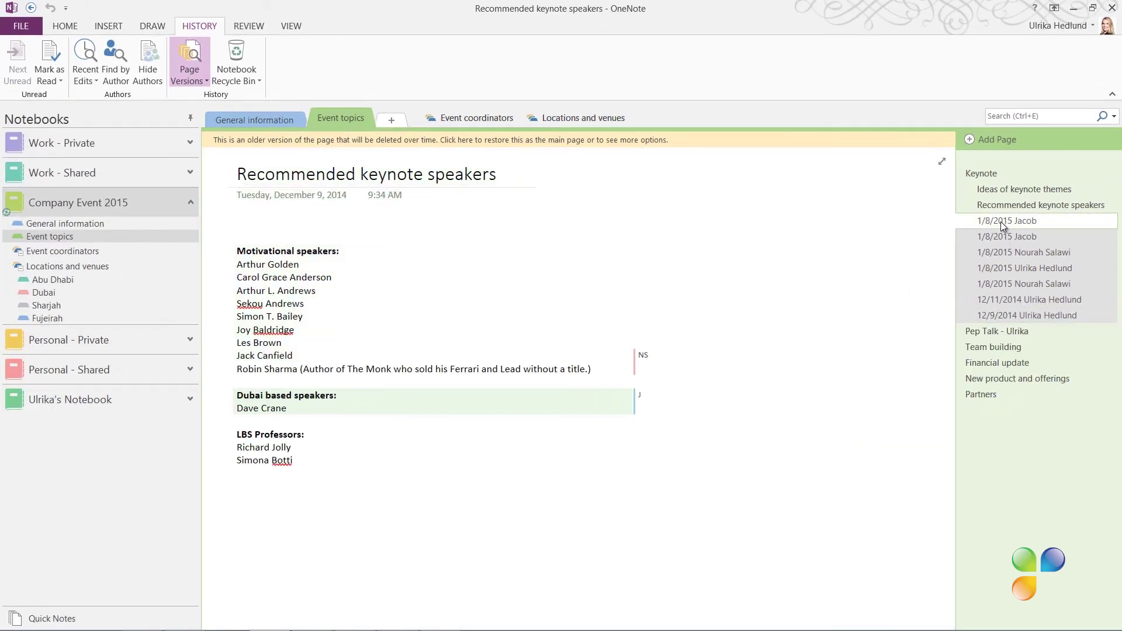
{"action": "left_click", "coordinate": [189, 78]}
{"action": "left_click", "coordinate": [188, 98]}
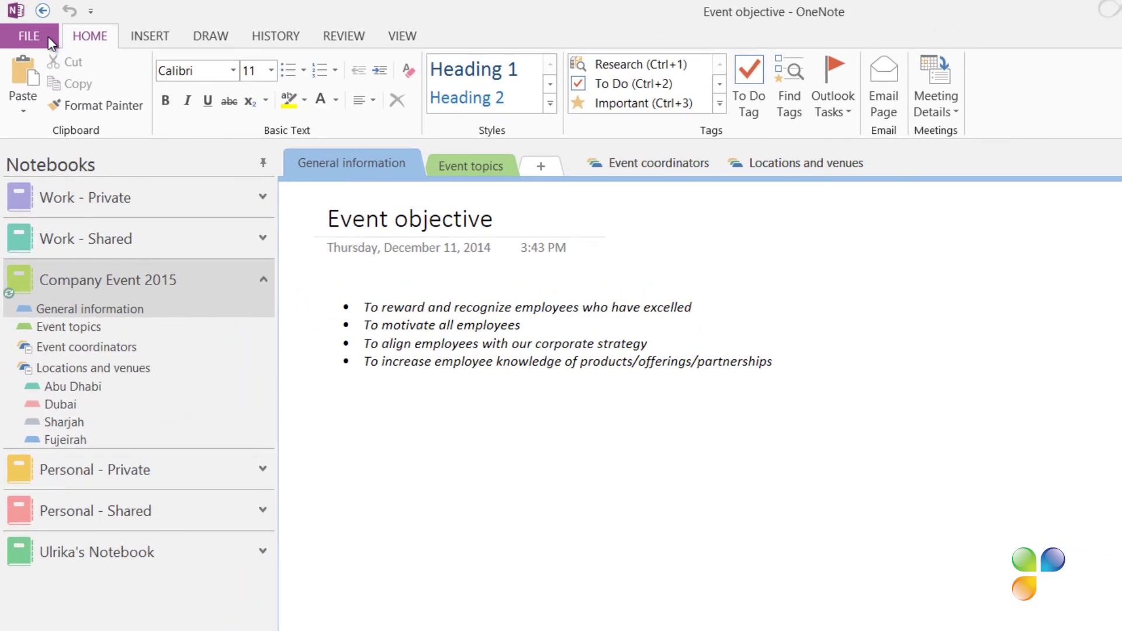
- Export the whole notebook as a PDF saved as Company Event 2015
{"action": "left_click", "coordinate": [48, 36]}
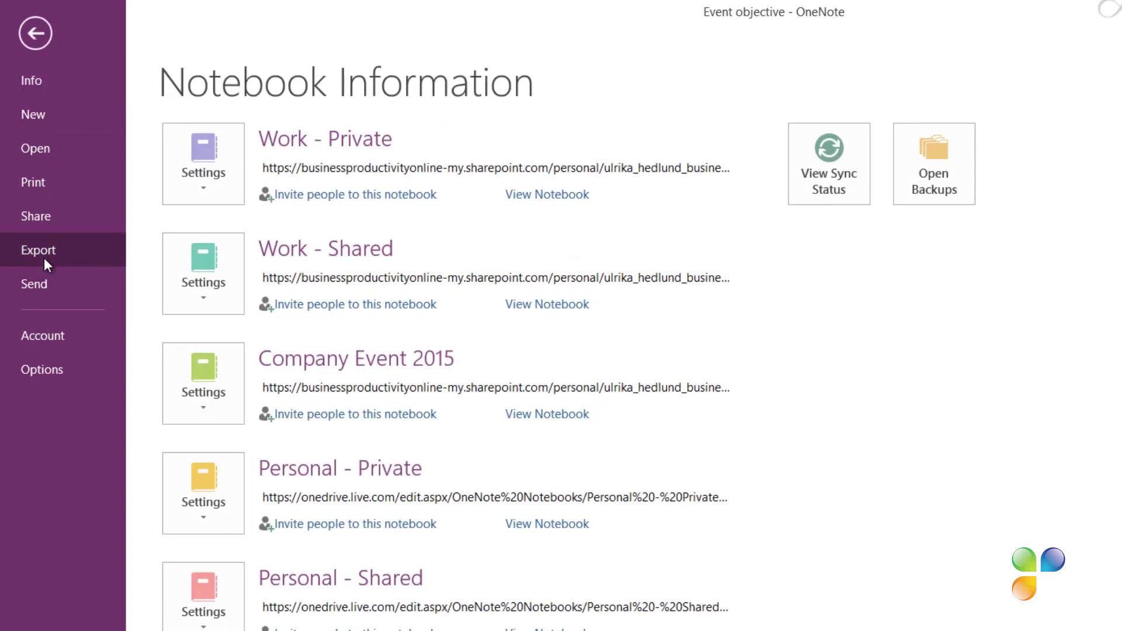
{"action": "left_click", "coordinate": [45, 260]}
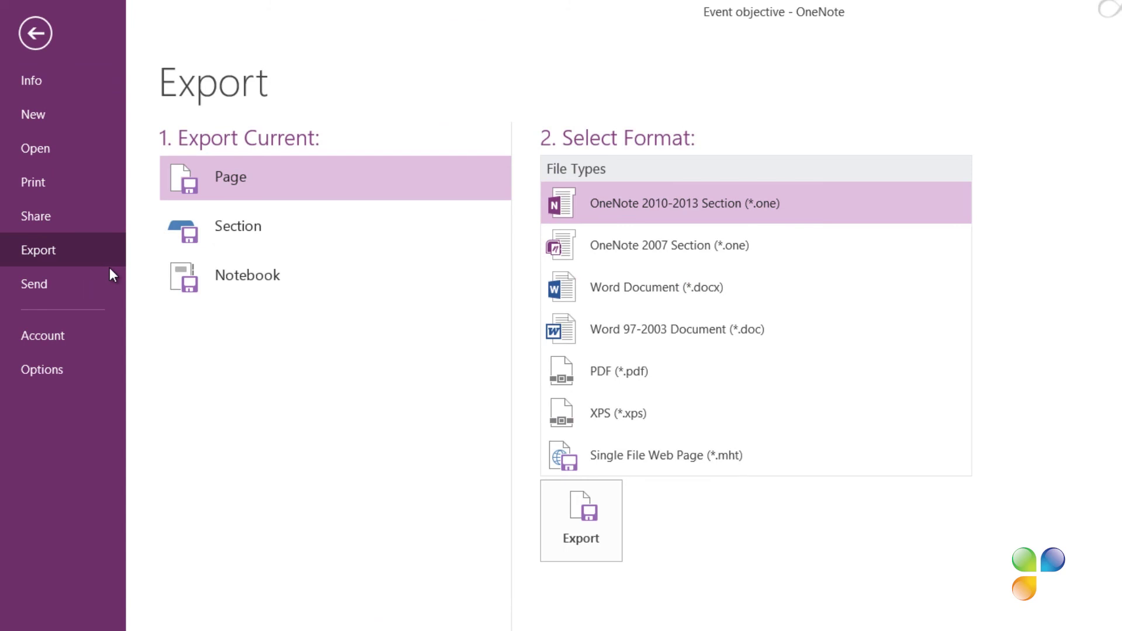
{"action": "left_click", "coordinate": [267, 275]}
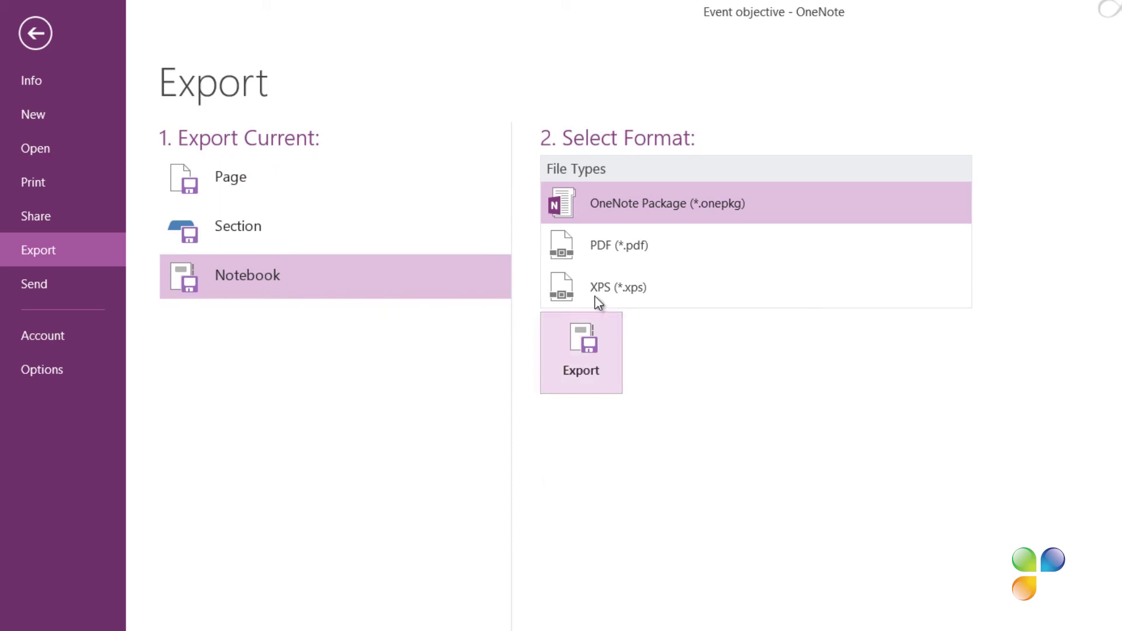
{"action": "left_click", "coordinate": [648, 245]}
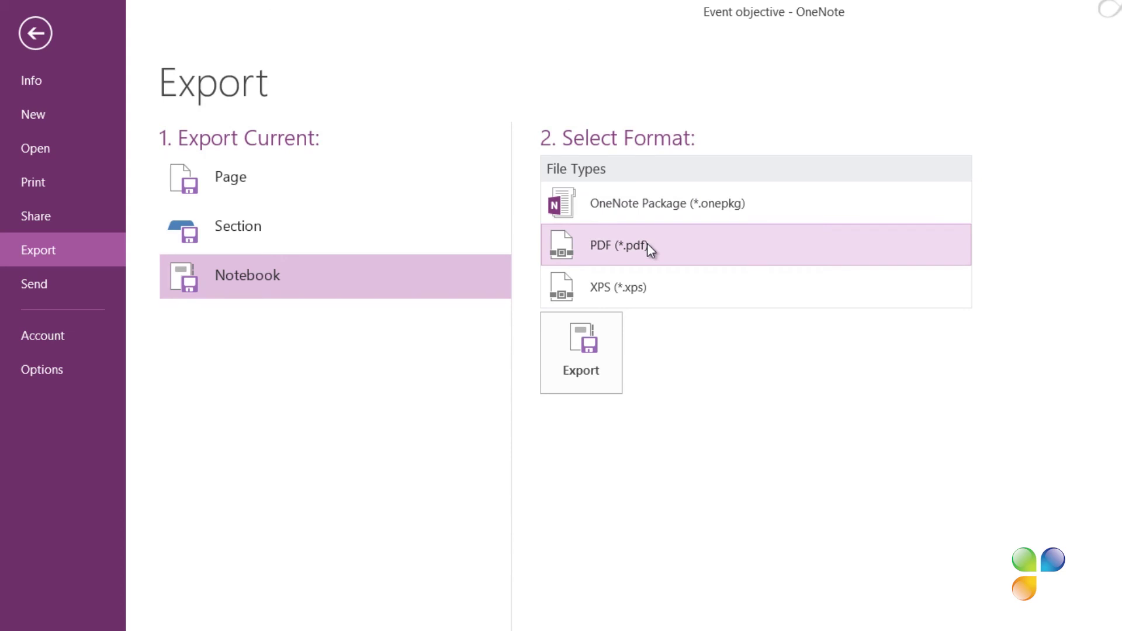
{"action": "left_click", "coordinate": [601, 343]}
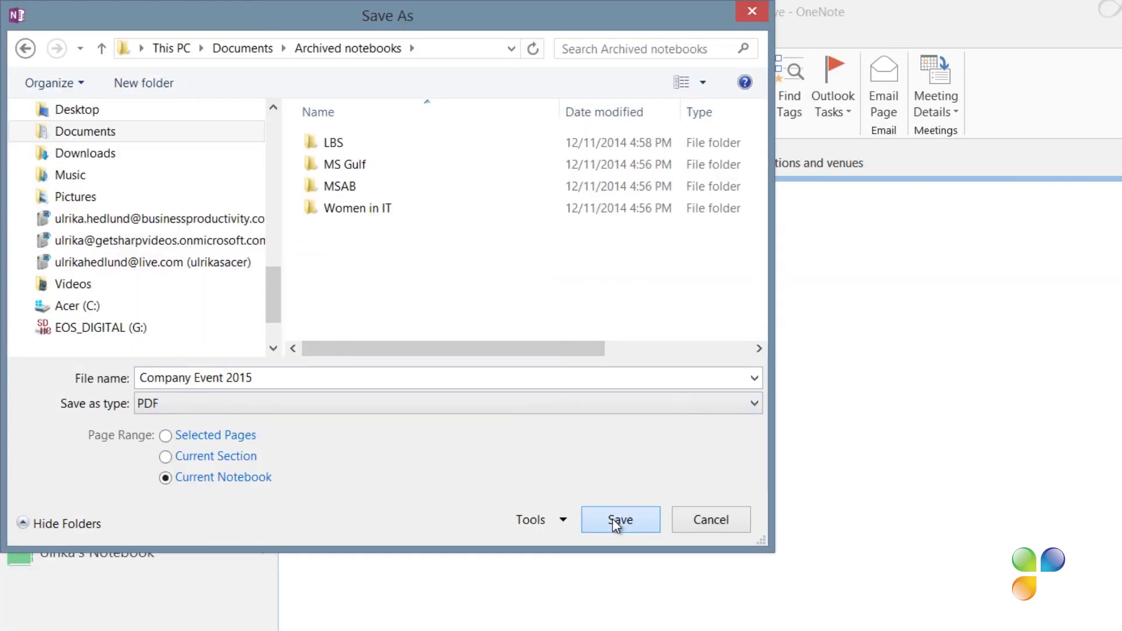
{"action": "left_click", "coordinate": [613, 519]}
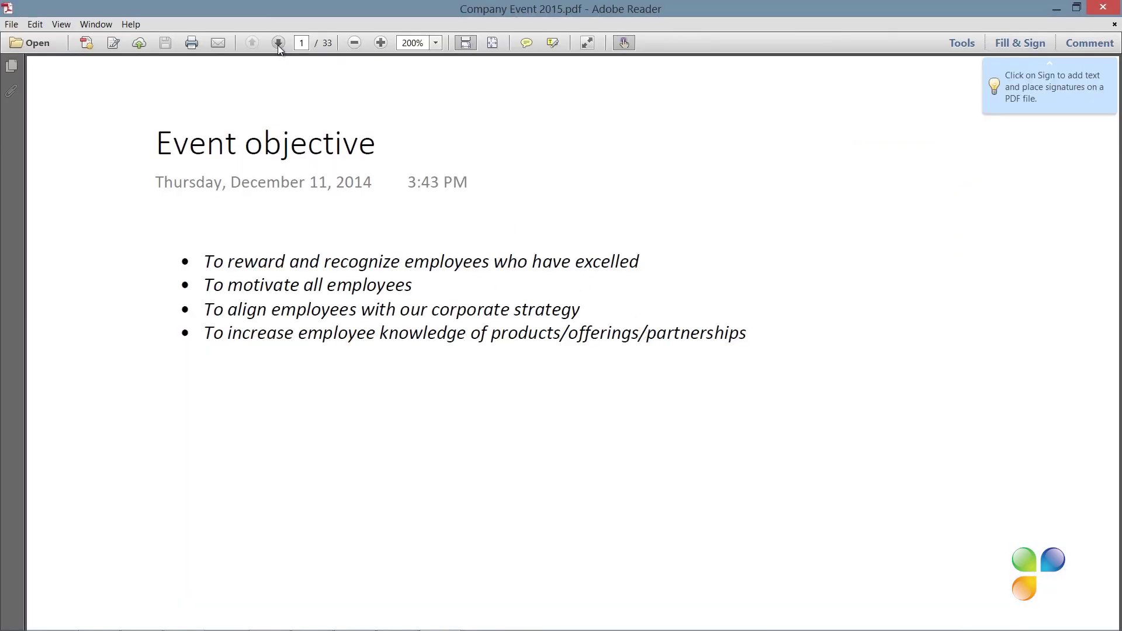
- Page forward three times in the PDF to reach the Financials page
{"action": "left_click", "coordinate": [279, 43]}
{"action": "left_click", "coordinate": [278, 44]}
{"action": "left_click", "coordinate": [278, 43]}
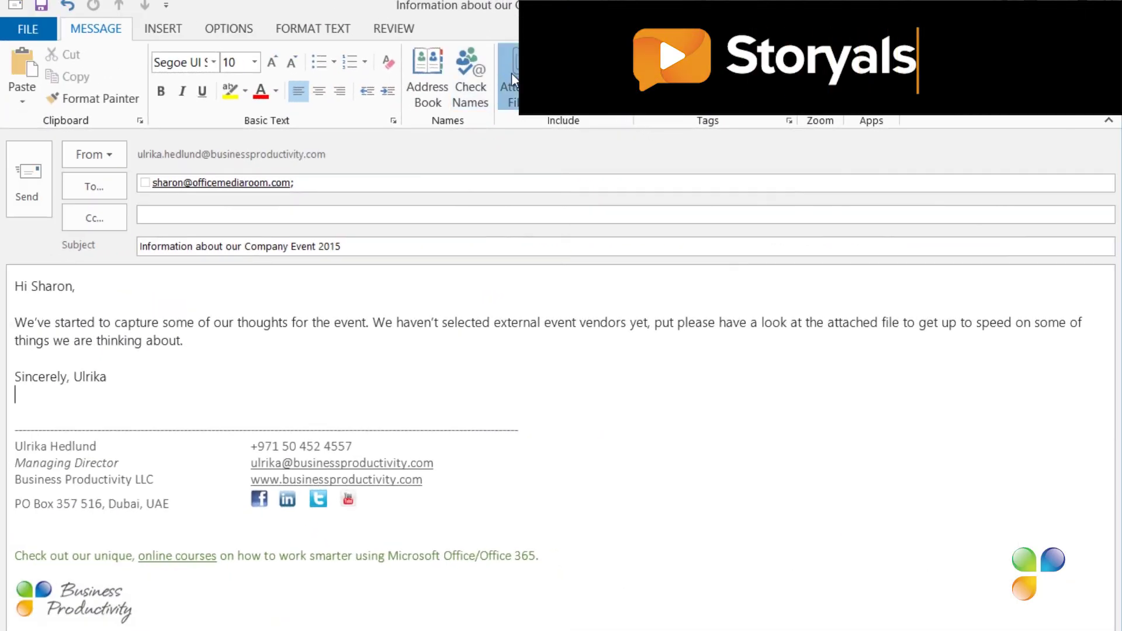
- Insert Company Event 2015.pdf as an attachment to the vendor email
{"action": "left_click", "coordinate": [511, 73]}
{"action": "left_click", "coordinate": [325, 217]}
{"action": "left_click", "coordinate": [597, 431]}
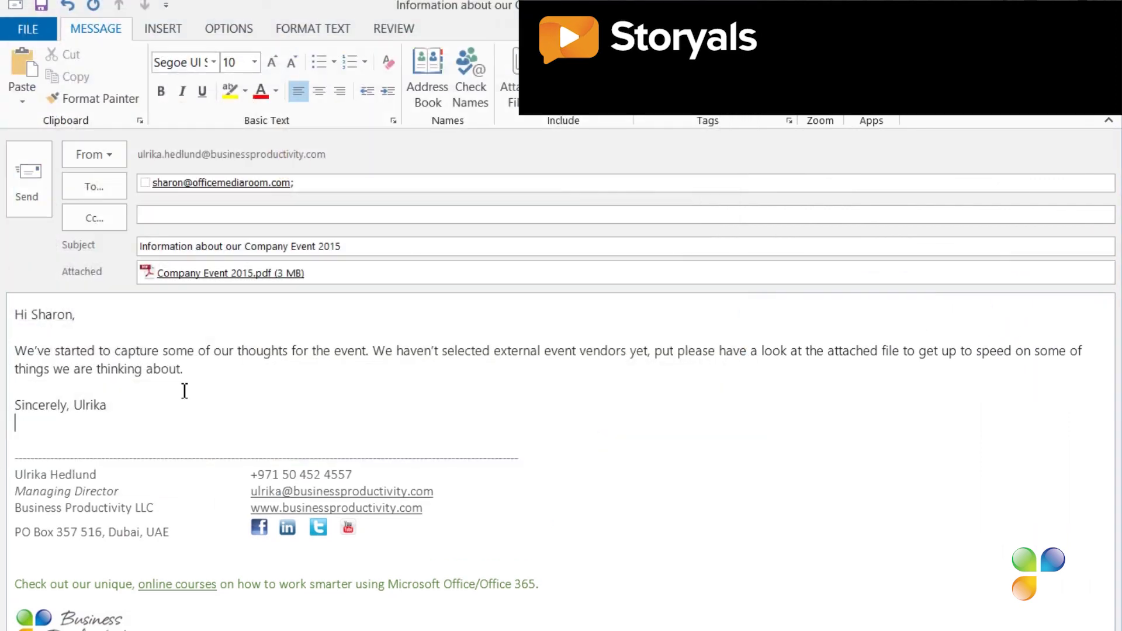